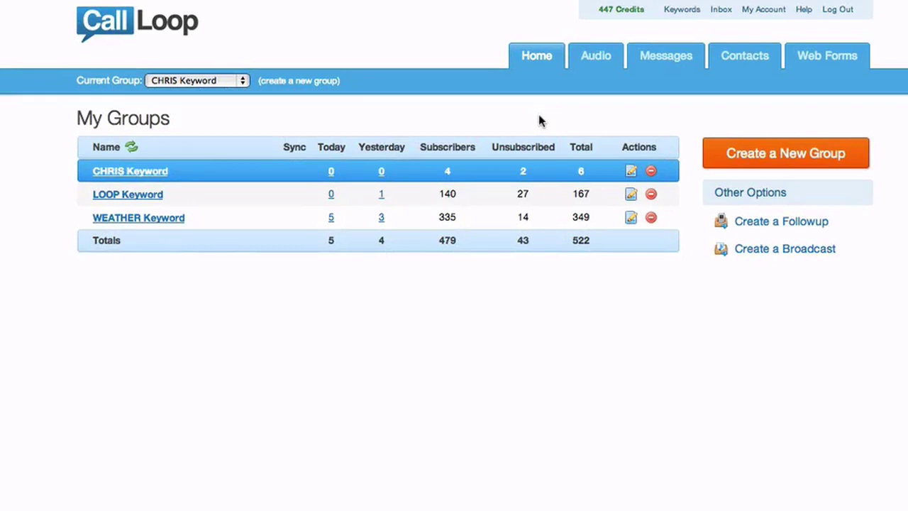
Start creating a new group from the My Groups page.
left_click(794, 158)
Name the group MailChimp, enable 4 SMS per month, and choose MailChimp as integration provider.
left_click(390, 161)
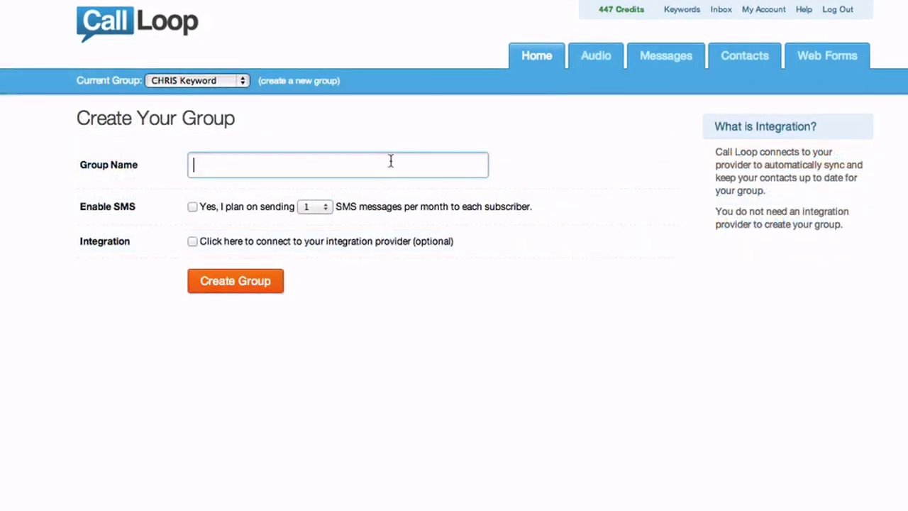
type("MailChimp")
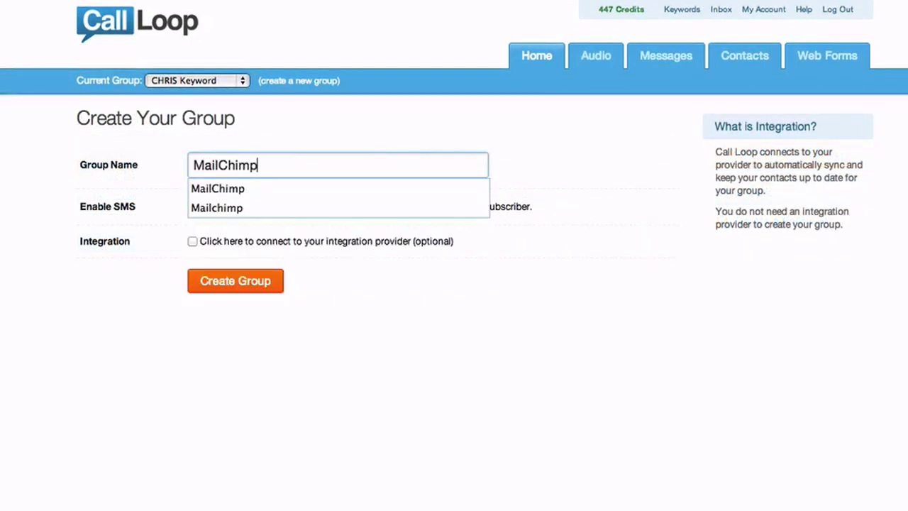
left_click(192, 207)
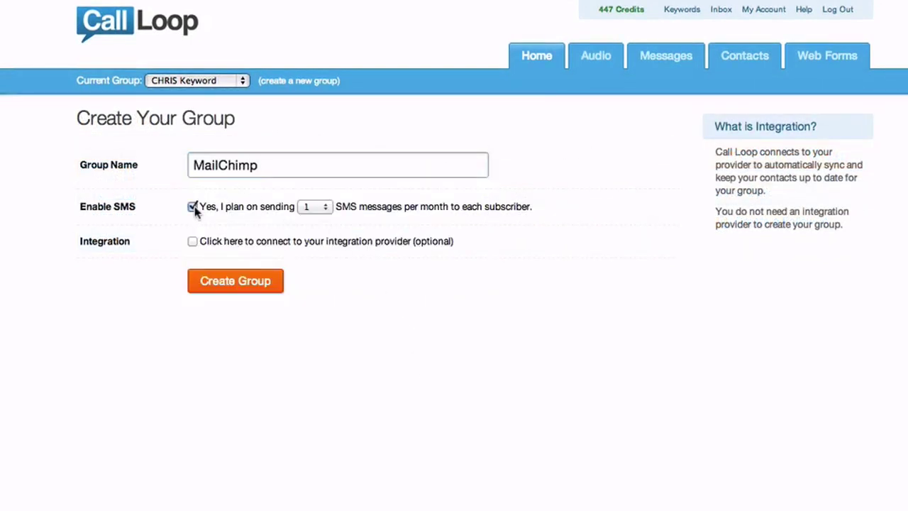
left_click(308, 211)
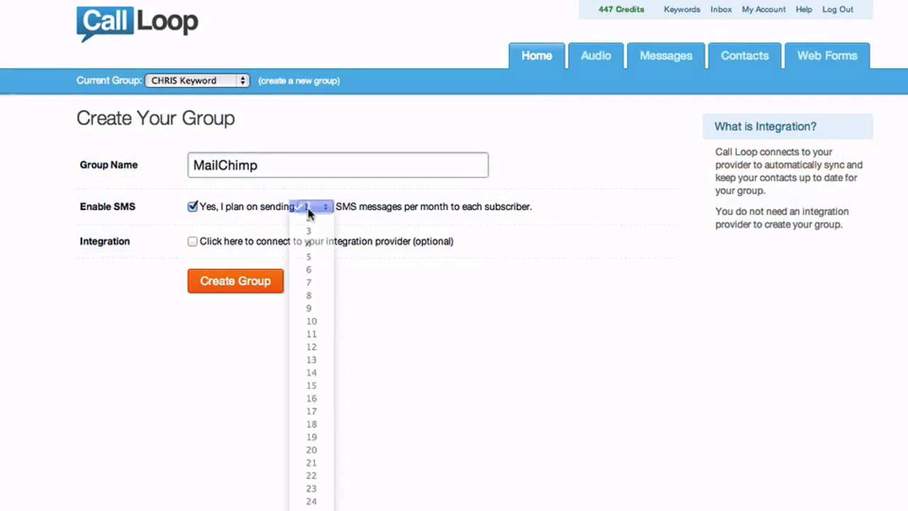
left_click(318, 246)
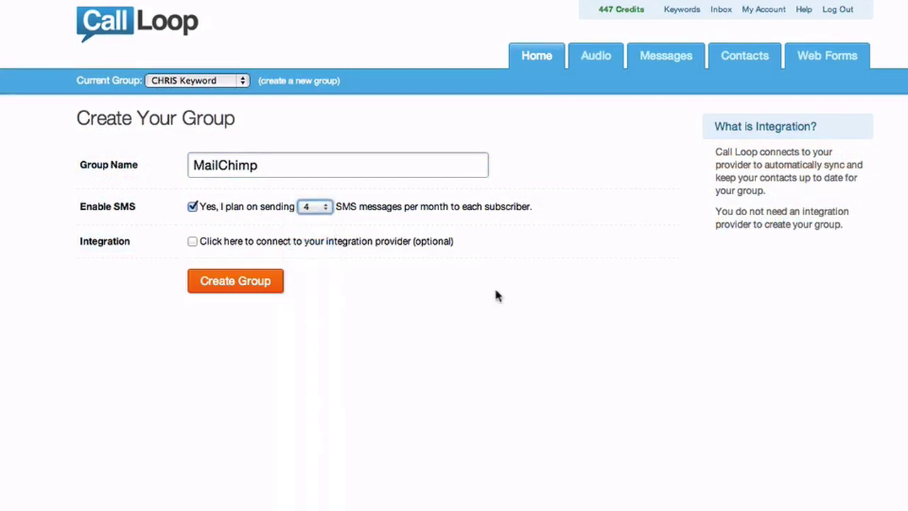
left_click(193, 243)
left_click(261, 275)
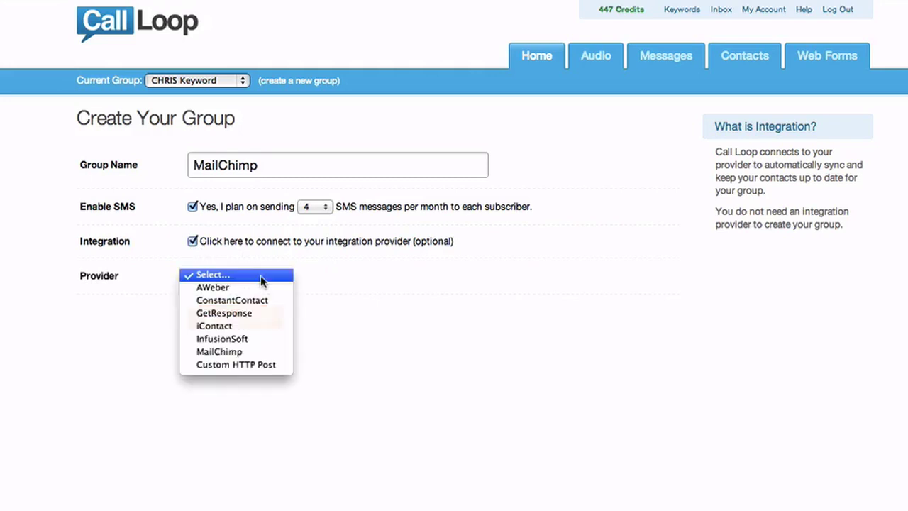
left_click(263, 352)
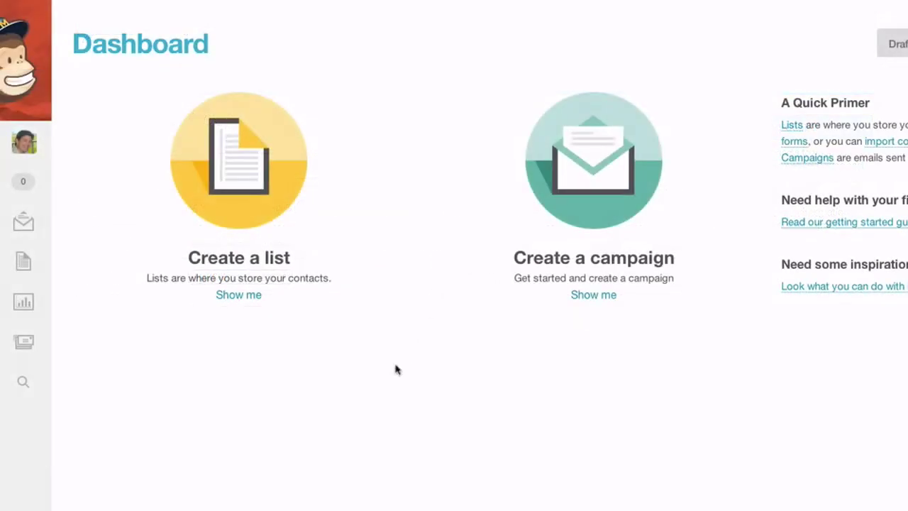
Go to the API keys page under MailChimp's Account Settings Extras.
left_click(23, 142)
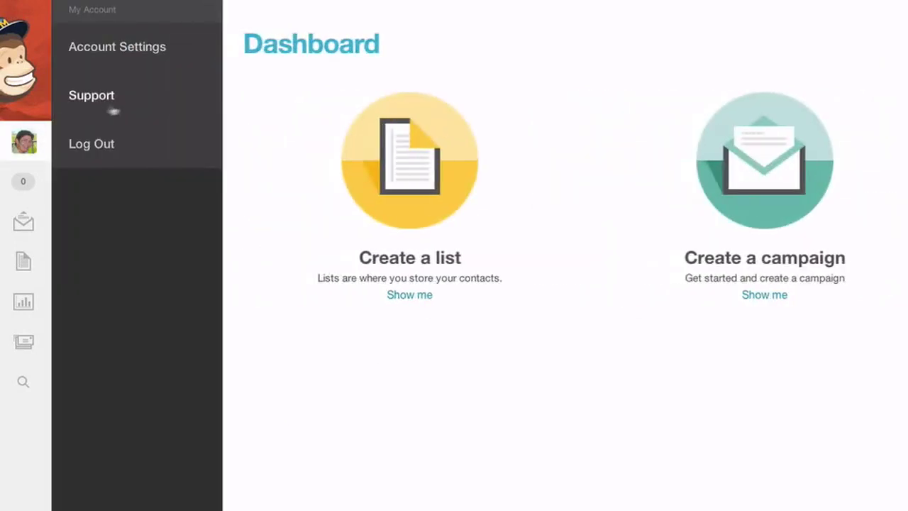
left_click(119, 47)
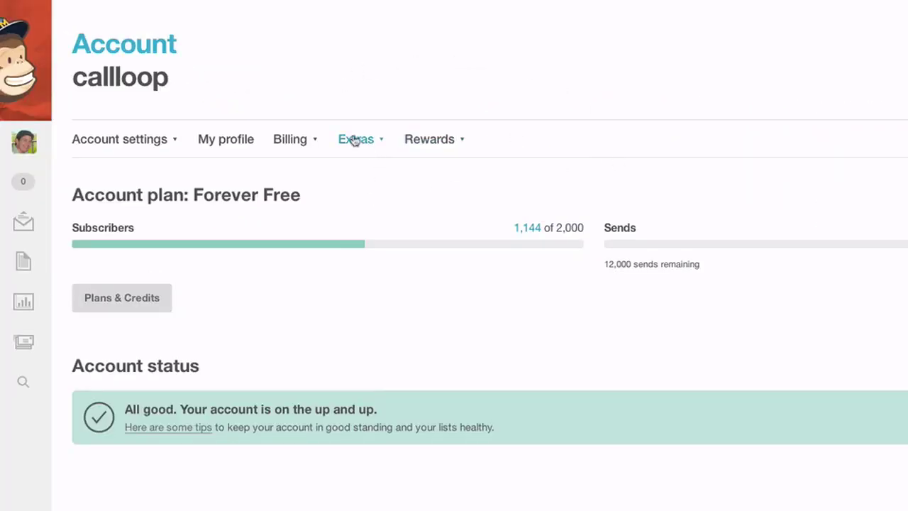
left_click(353, 141)
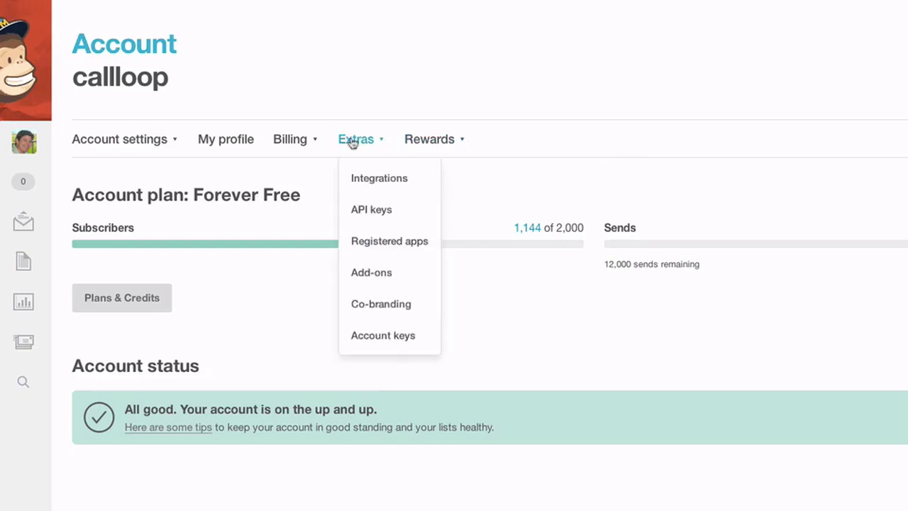
left_click(392, 209)
scroll(527, 201, "down", 5)
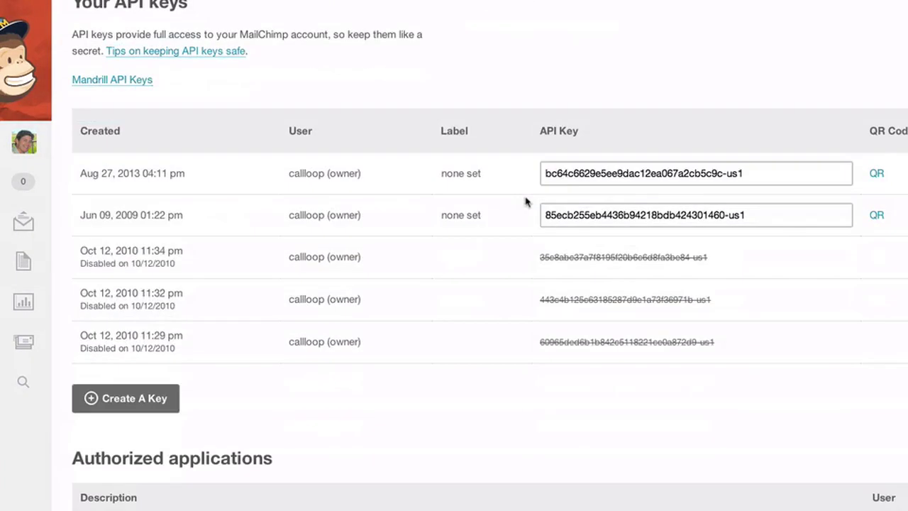
Copy the newest MailChimp API key.
left_click(607, 182)
triple_click(629, 172)
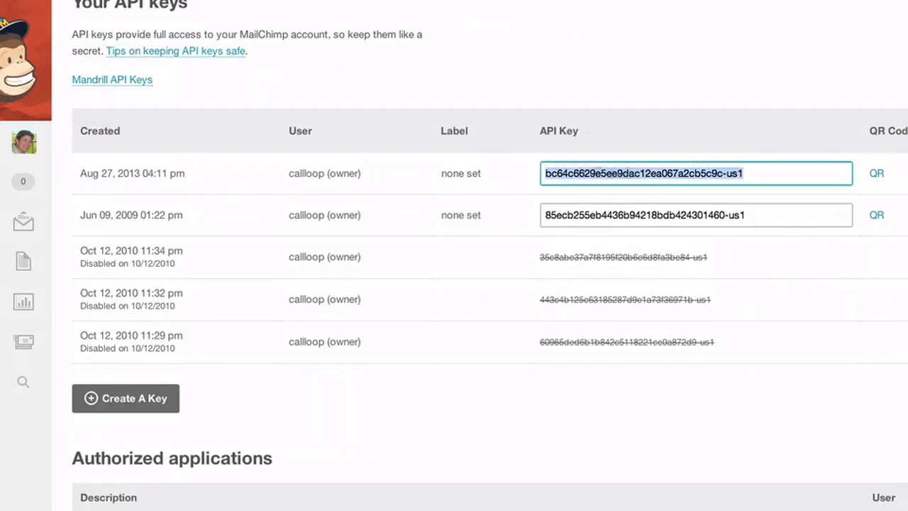
left_click(533, 83)
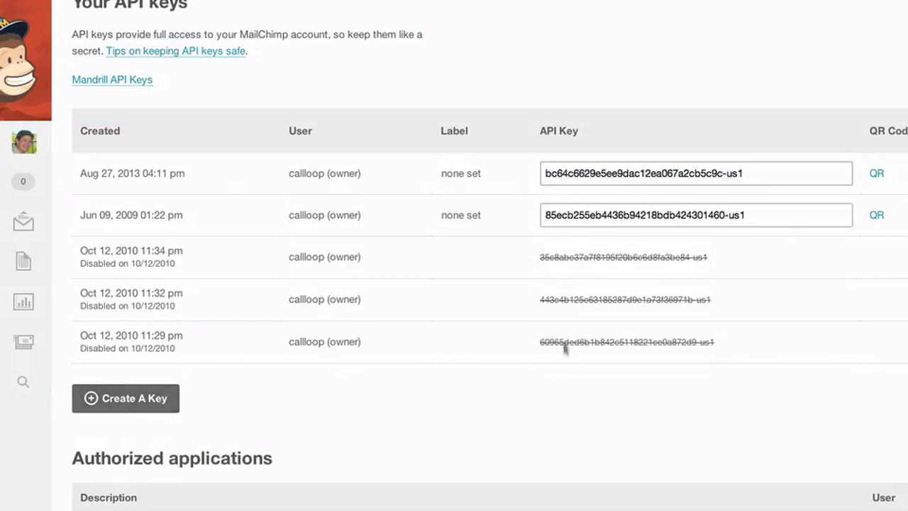
triple_click(573, 174)
right_click(573, 173)
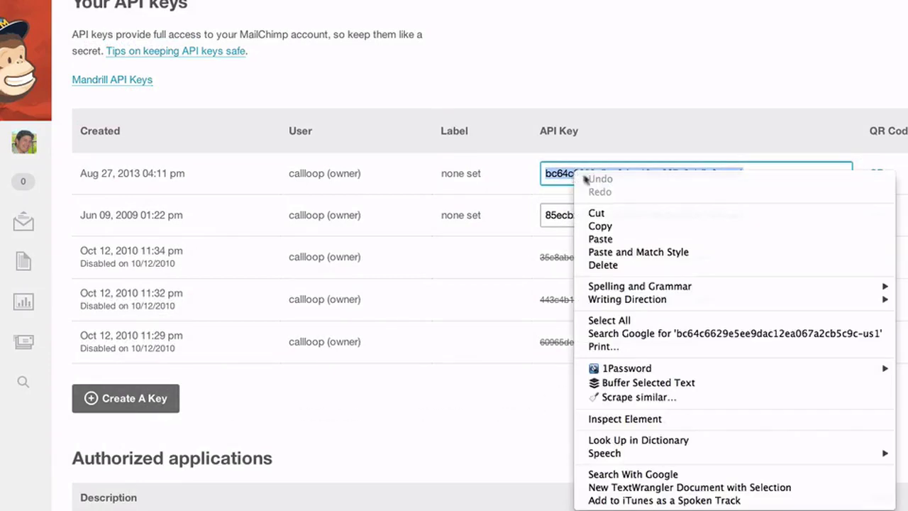
left_click(622, 226)
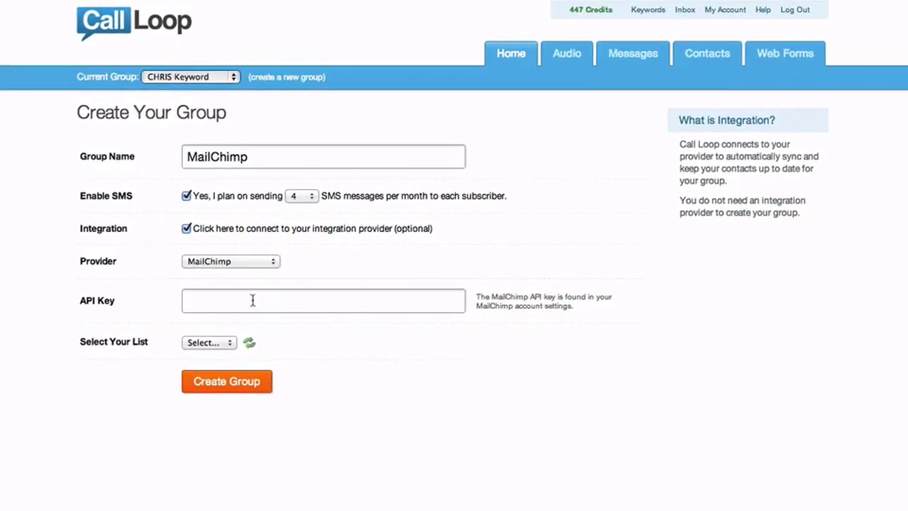
Paste the API key into the group form and link the NEW Integration with Call Loop list.
right_click(252, 300)
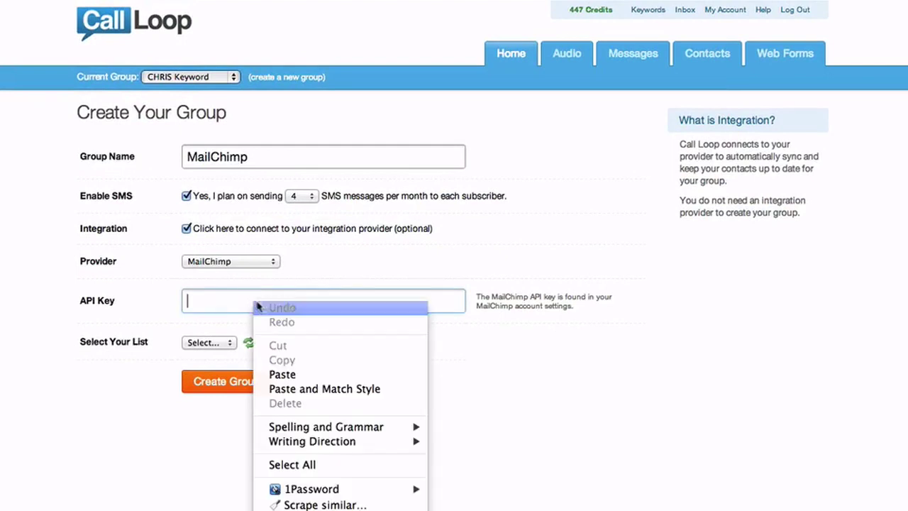
left_click(295, 374)
left_click(484, 384)
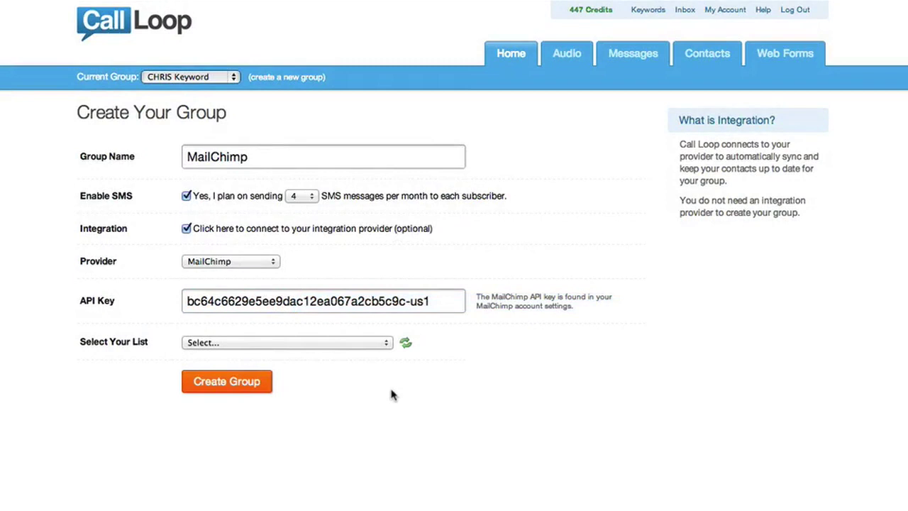
left_click(348, 344)
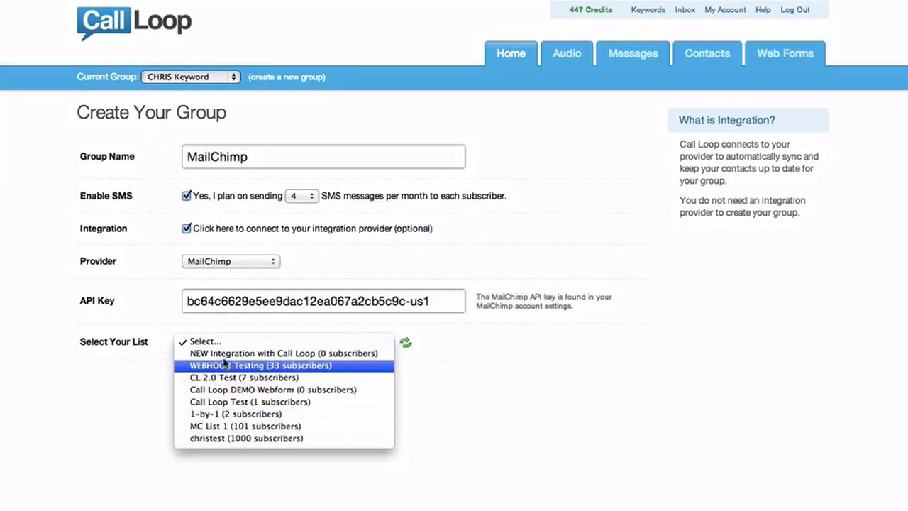
left_click(263, 354)
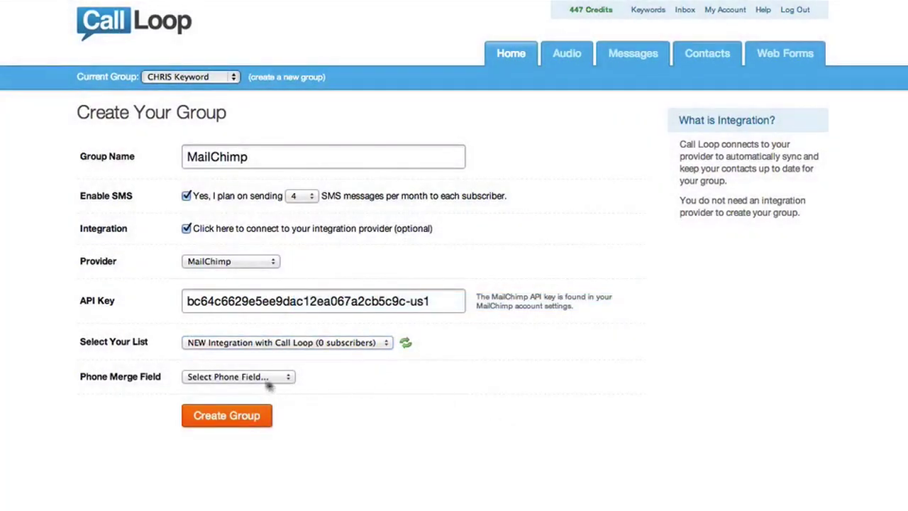
left_click(238, 378)
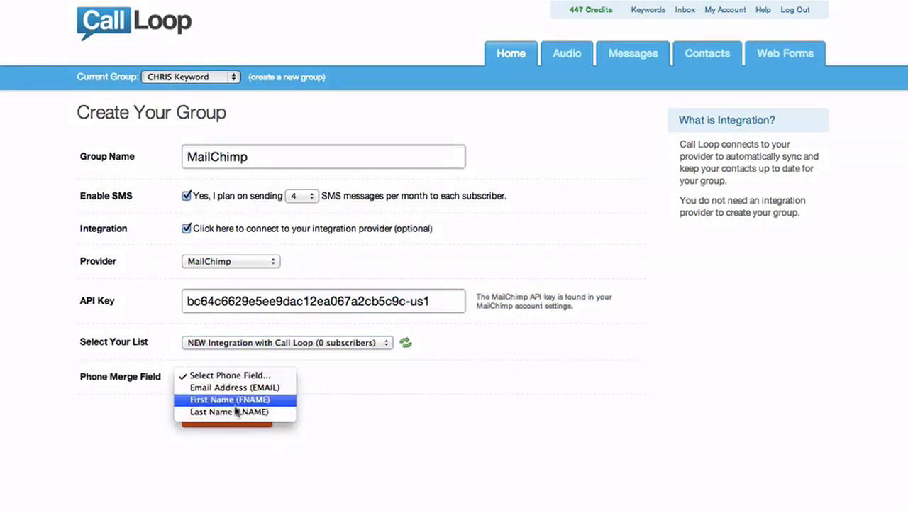
left_click(466, 440)
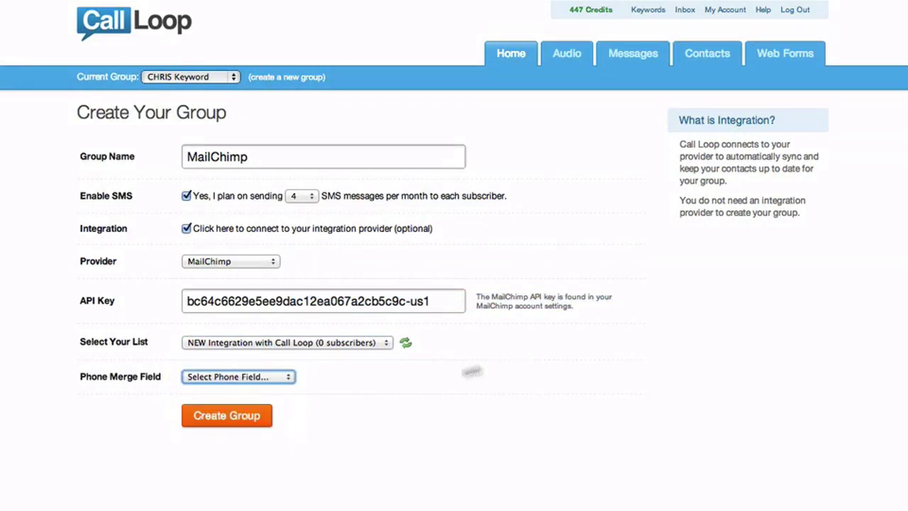
left_click(545, 350)
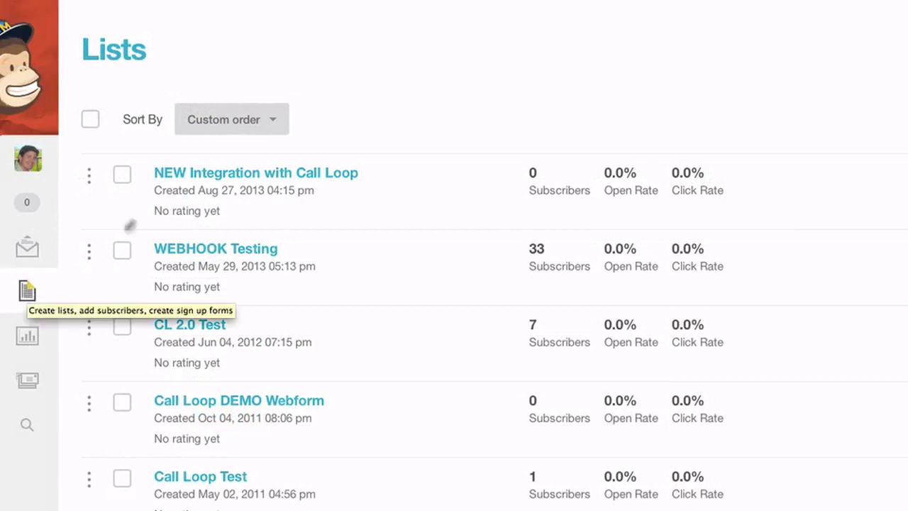
Open the list's signup form builder and move Email Address below Last Name.
left_click(276, 176)
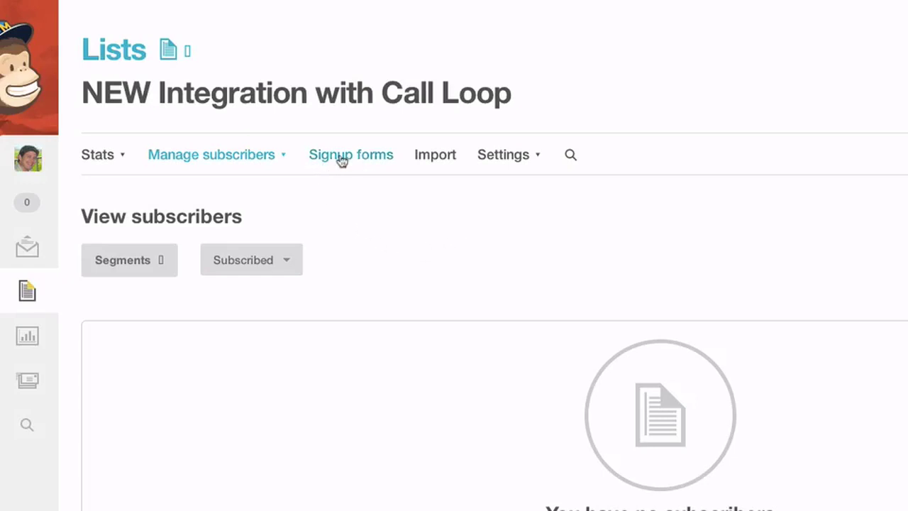
left_click(341, 160)
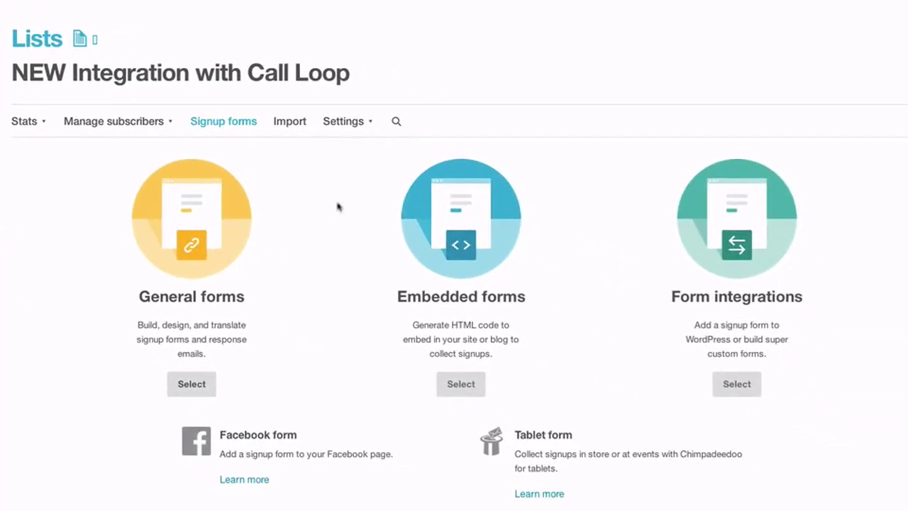
left_click(193, 216)
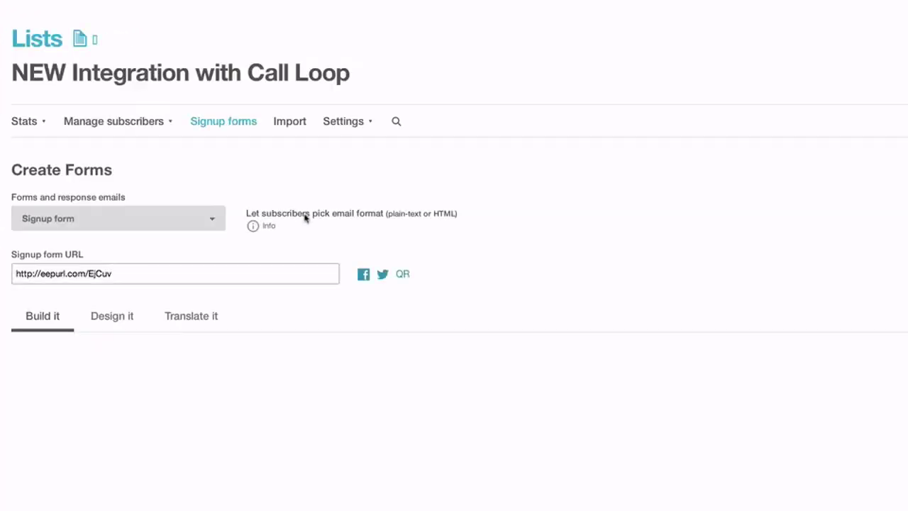
scroll(305, 219, "down", 5)
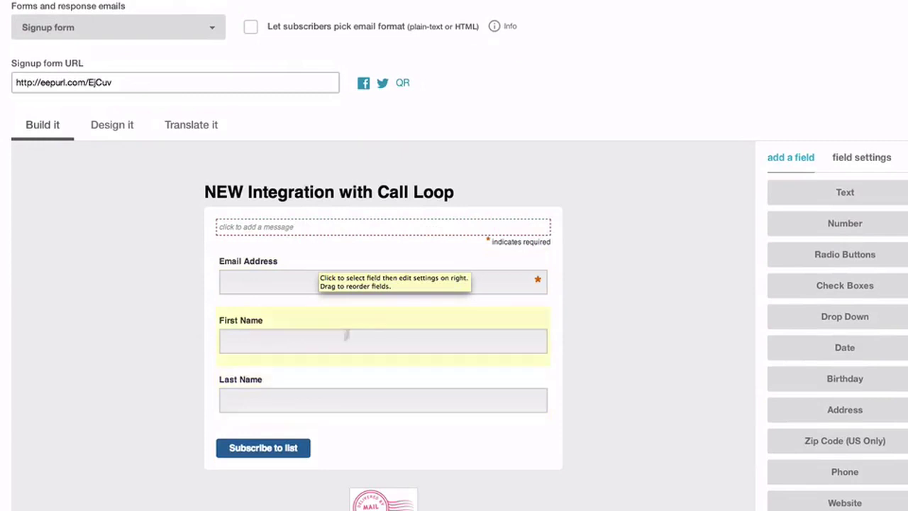
left_click_drag(470, 264, 445, 404)
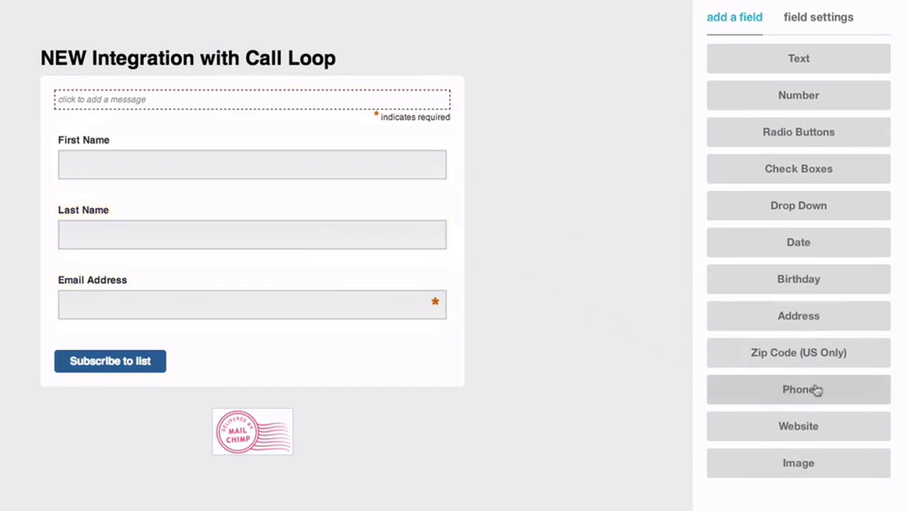
Add a phone number field labelled Phone and save the field.
mouse_move(812, 390)
left_mouse_down()
mouse_move(448, 336)
mouse_move(825, 395)
left_mouse_up()
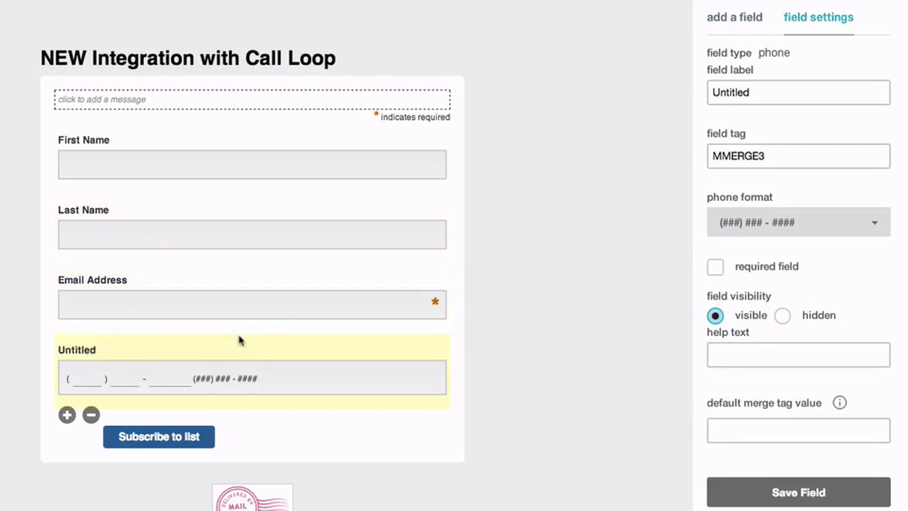
left_click(767, 89)
left_click(758, 90)
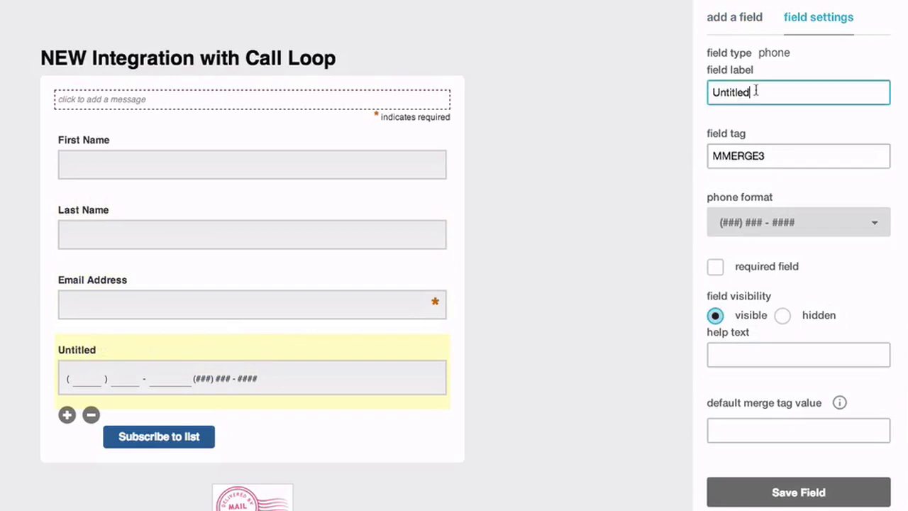
double_click(756, 90)
type("Phone")
left_click(742, 158)
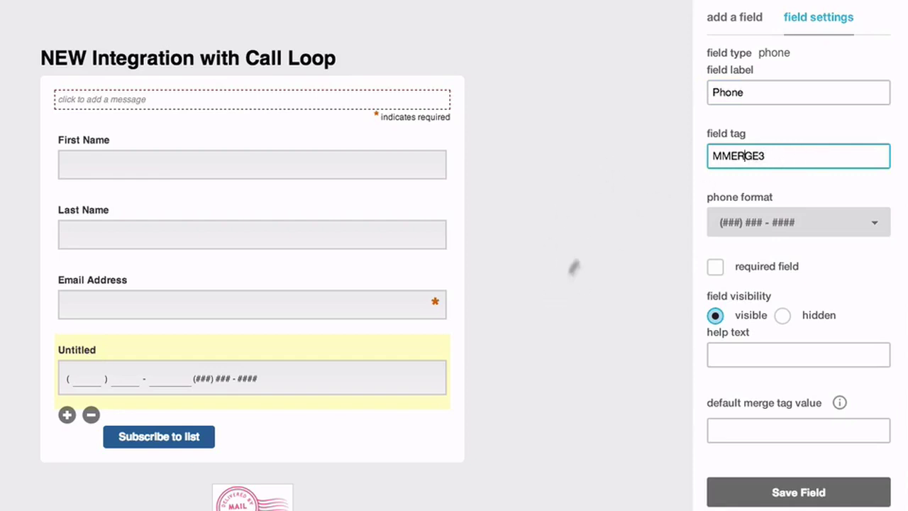
left_click(789, 490)
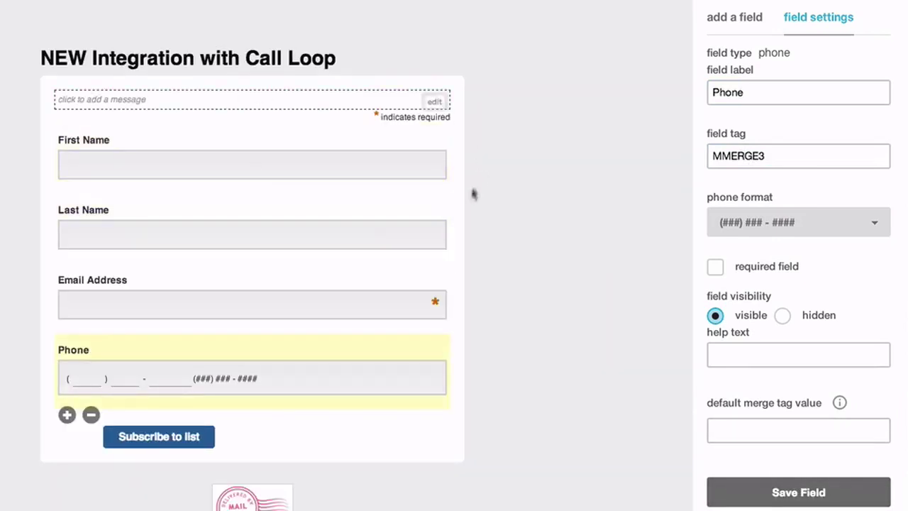
scroll(533, 217, "up", 2)
scroll(533, 219, "up", 5)
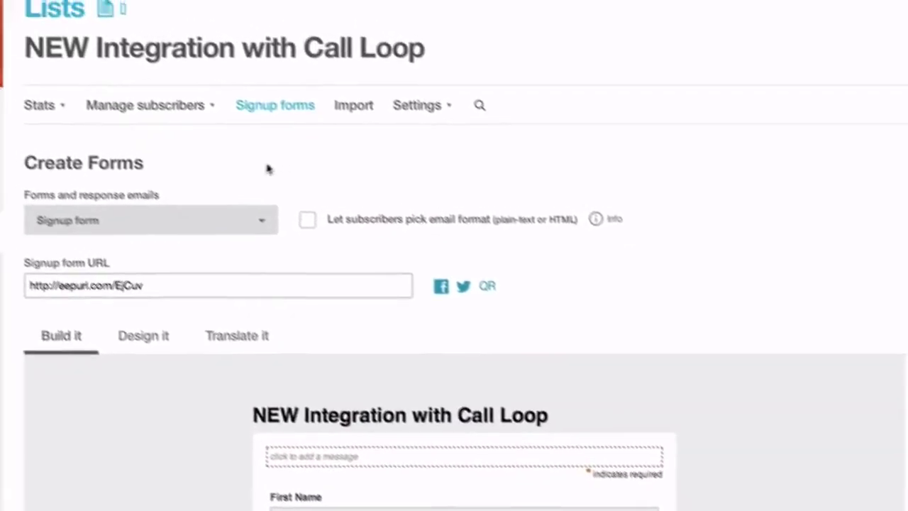
Start a new group category on the list's Groups page titled States.
left_click(226, 139)
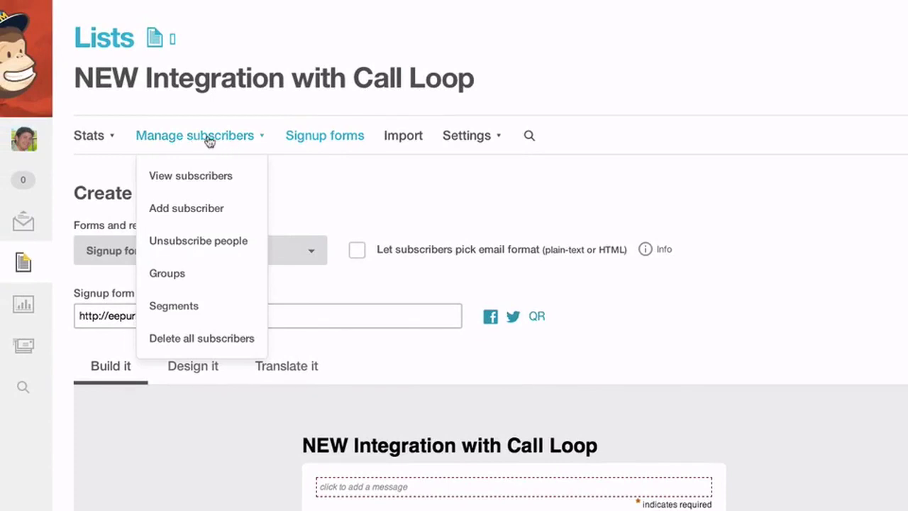
left_click(198, 274)
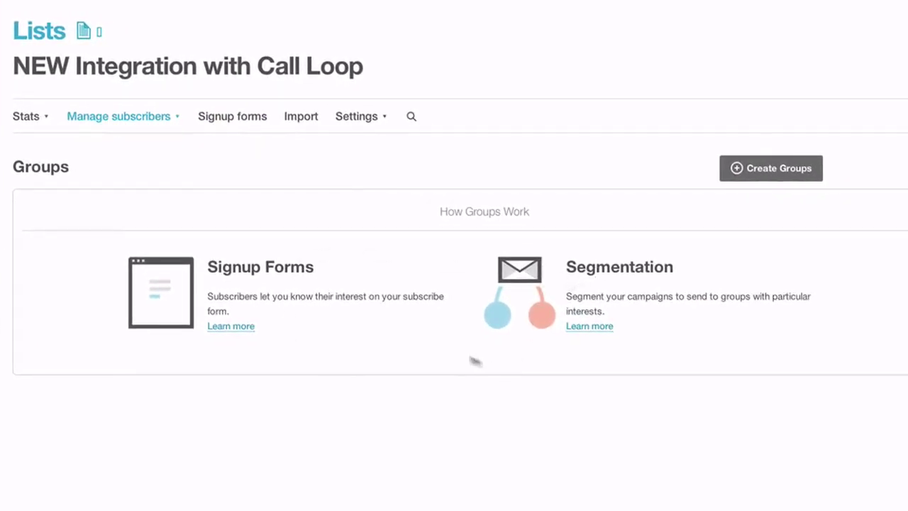
left_click(764, 168)
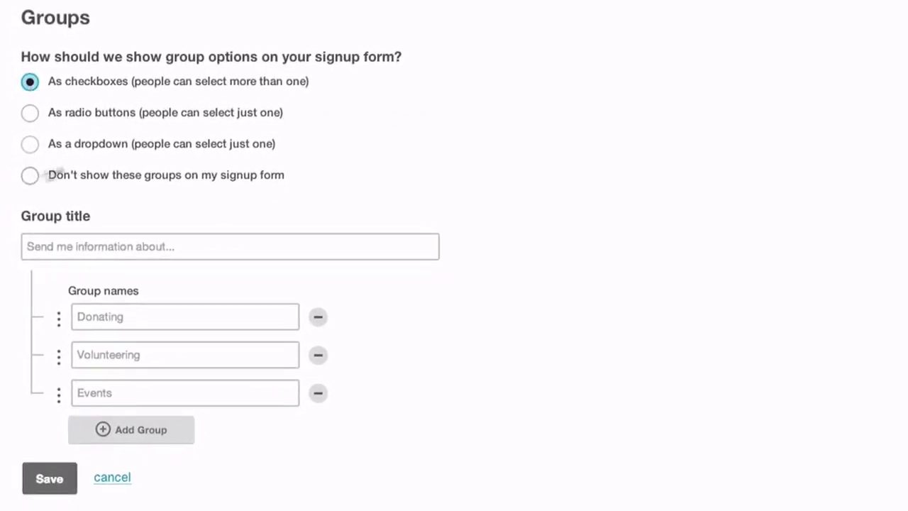
left_click(162, 246)
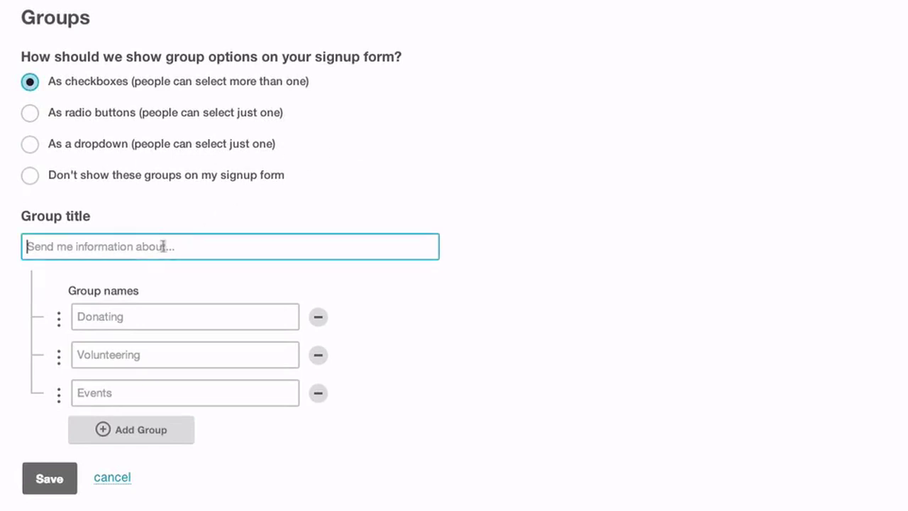
type("States")
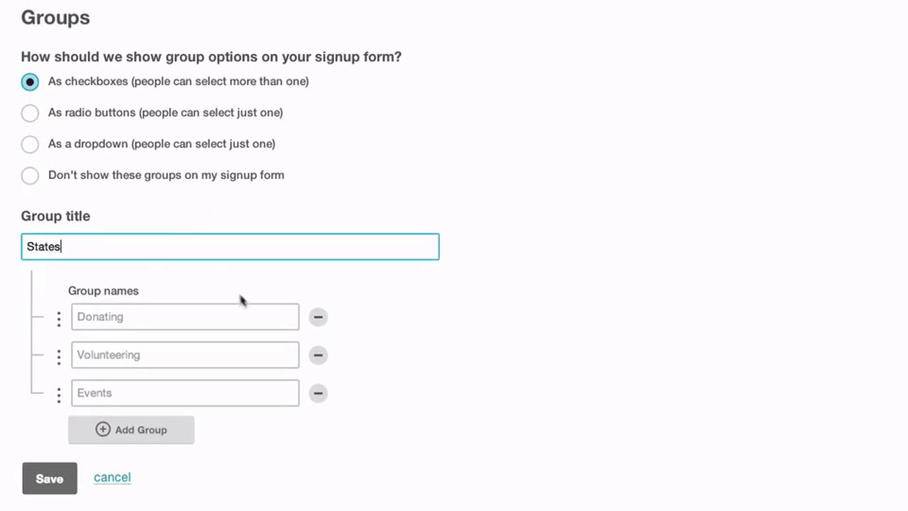
Add the groups Florida, California and New York and save the category.
left_click(151, 312)
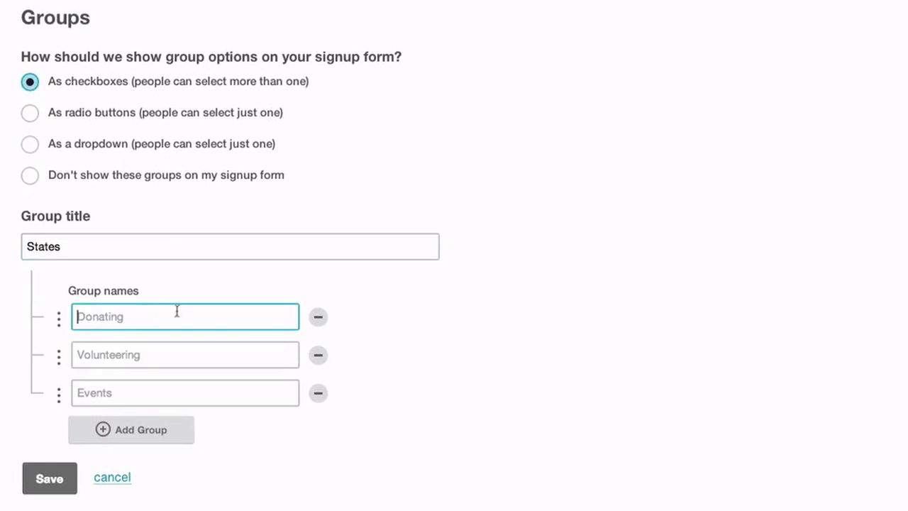
type("Florida")
key("Tab")
key("Tab")
type("Ca")
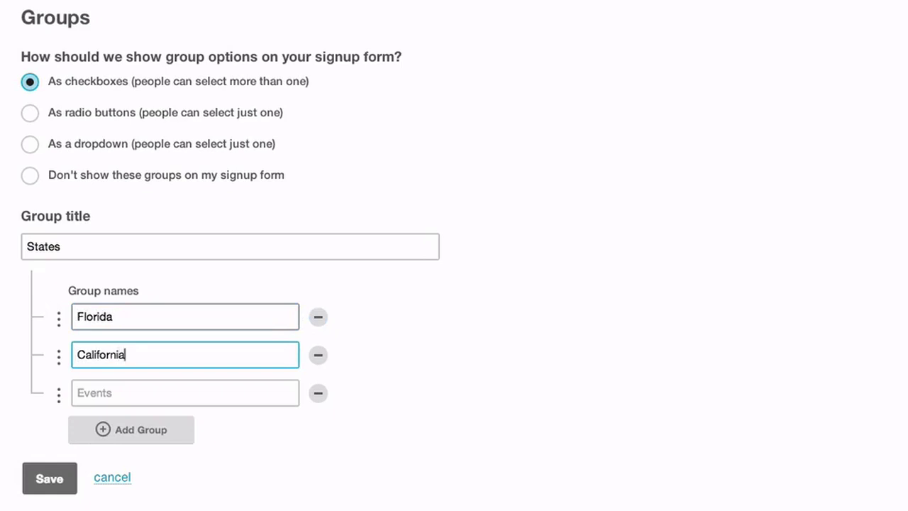
type("lifornia")
key("Tab")
key("Tab")
type("New")
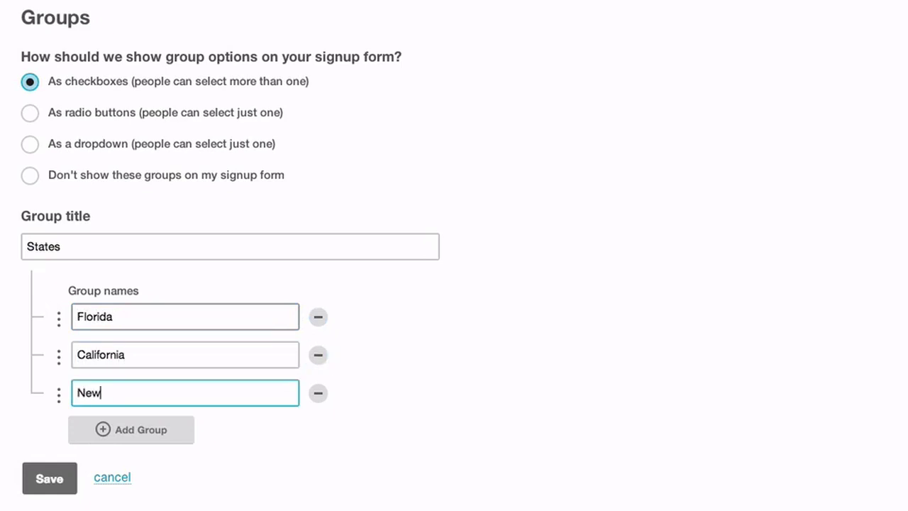
type(" York")
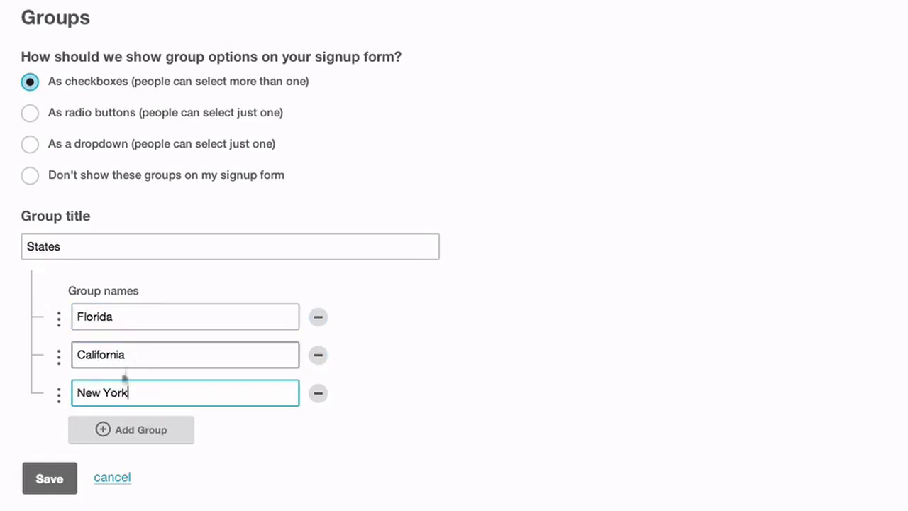
left_click(44, 478)
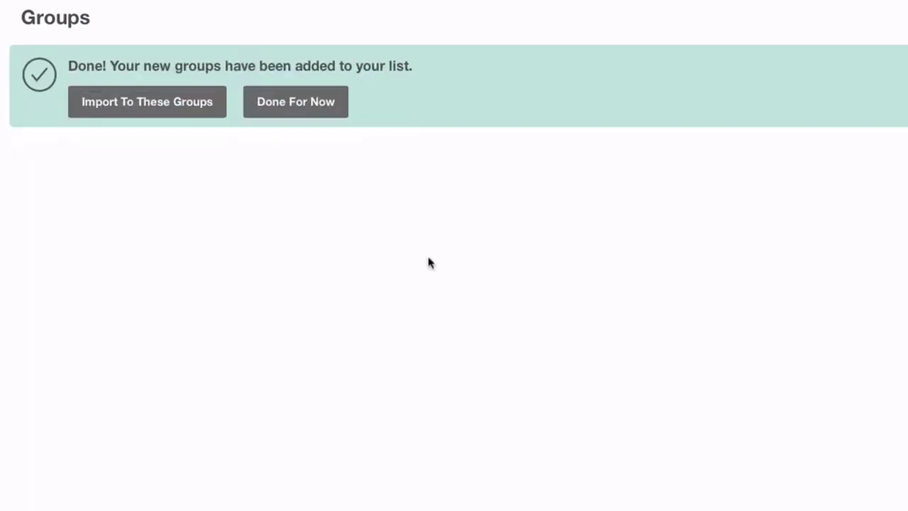
Reload the MailChimp lists in the Call Loop form and choose NEW Integration with Call Loop.
left_click(289, 106)
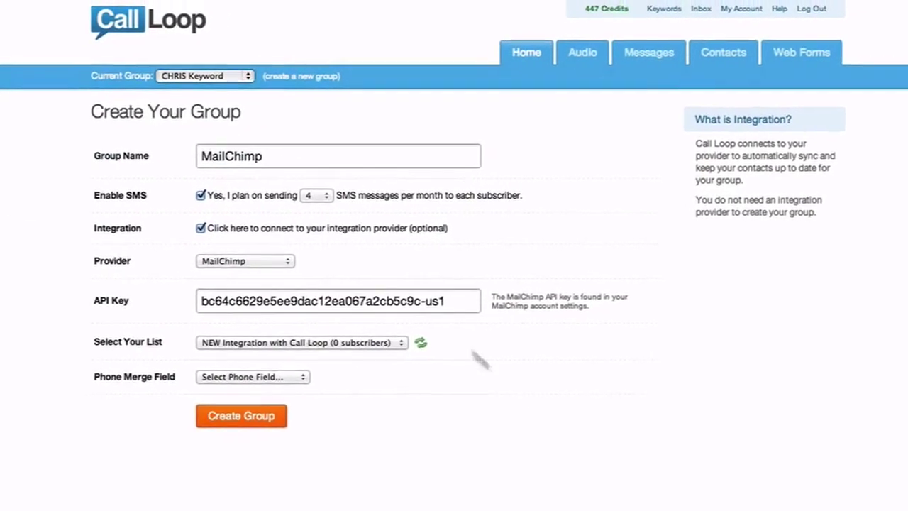
left_click(412, 348)
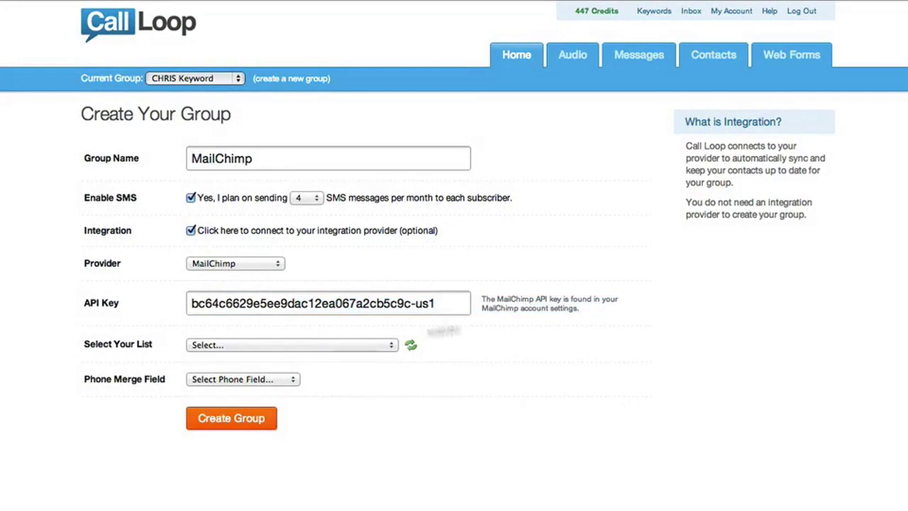
left_click(287, 346)
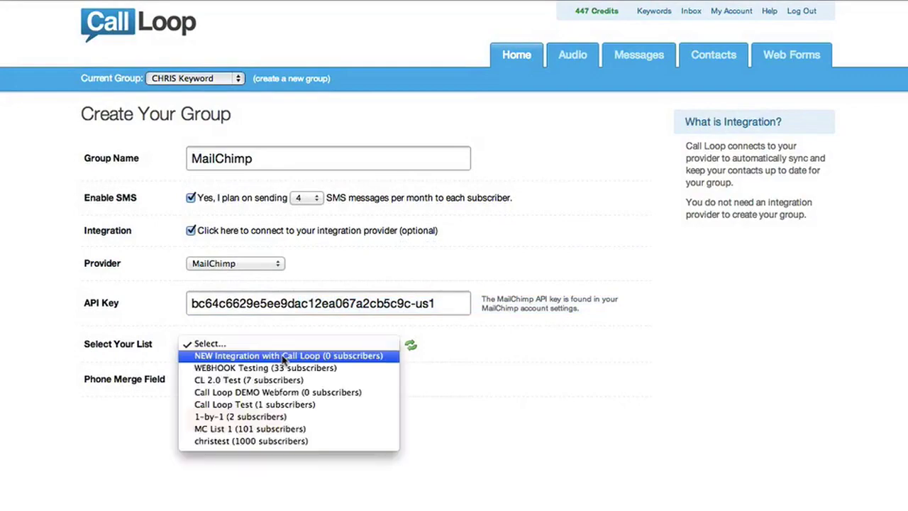
left_click(287, 355)
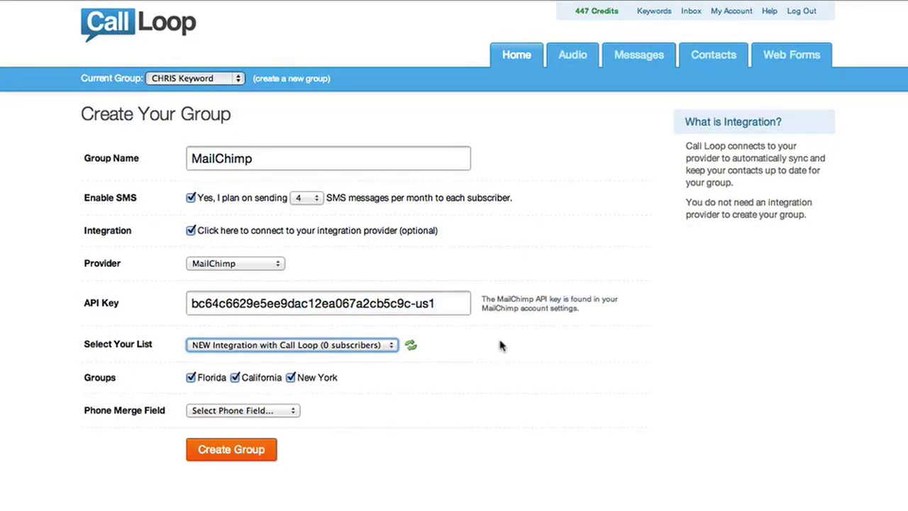
Keep Florida, California and New York checked and map the phone merge field to Phone (MMERGE3).
left_click(290, 378)
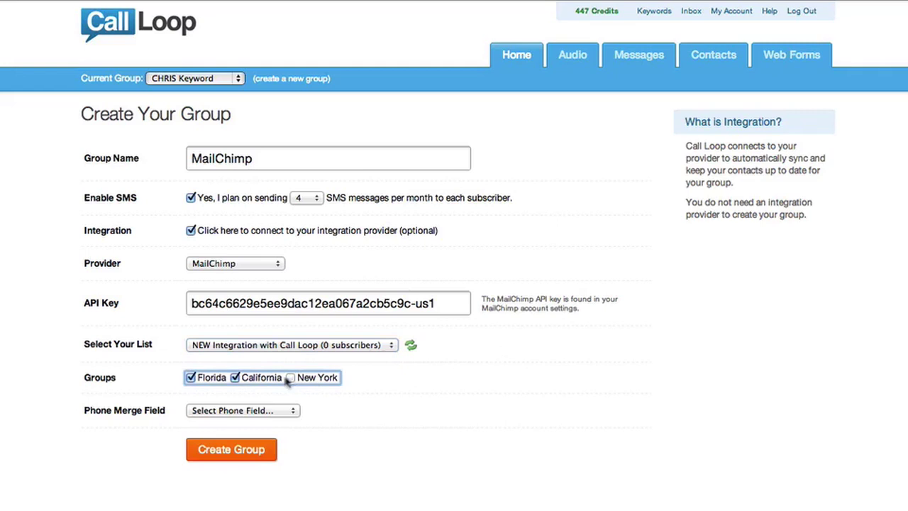
left_click(234, 378)
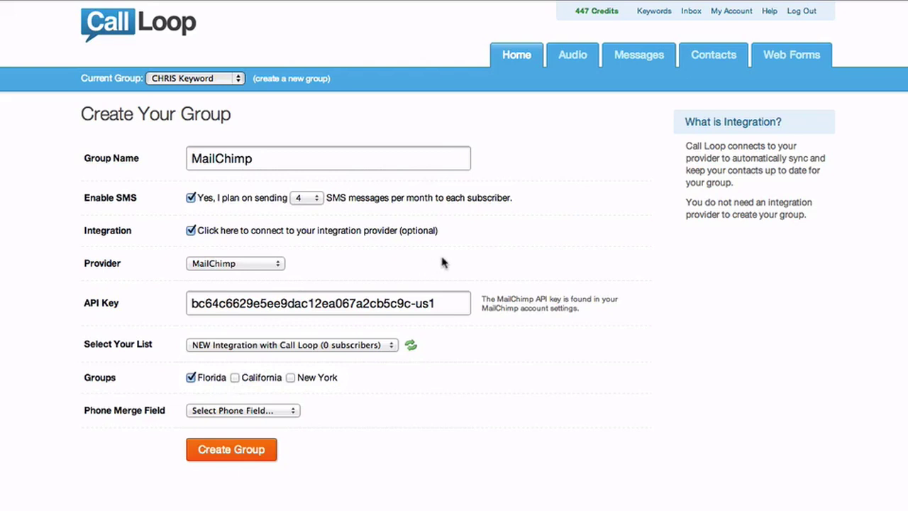
left_click(235, 379)
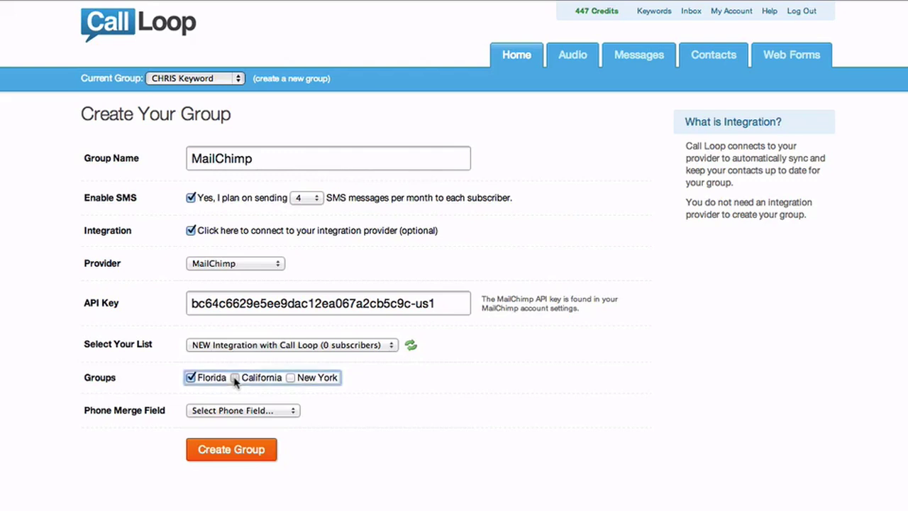
left_click(290, 379)
left_click(386, 450)
left_click(292, 410)
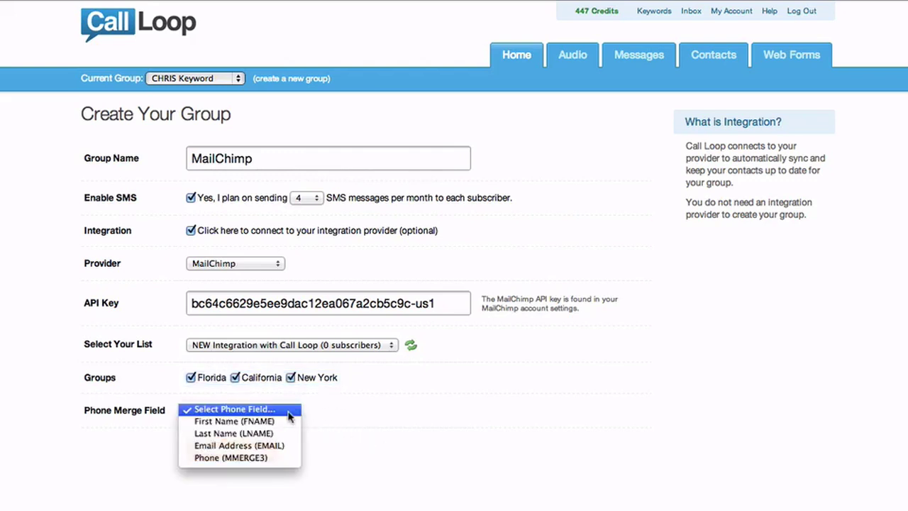
left_click(232, 459)
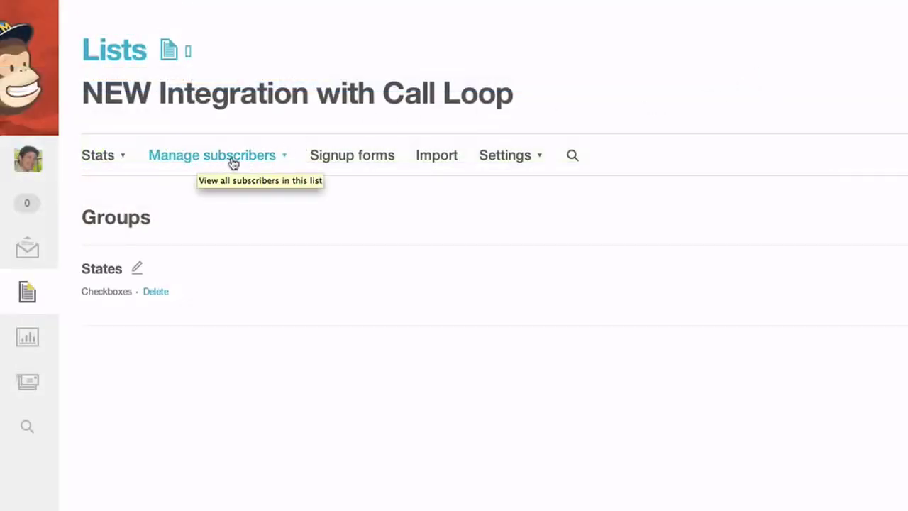
Open the add-subscriber form and enter the test subscriber's first and last name.
left_click(233, 164)
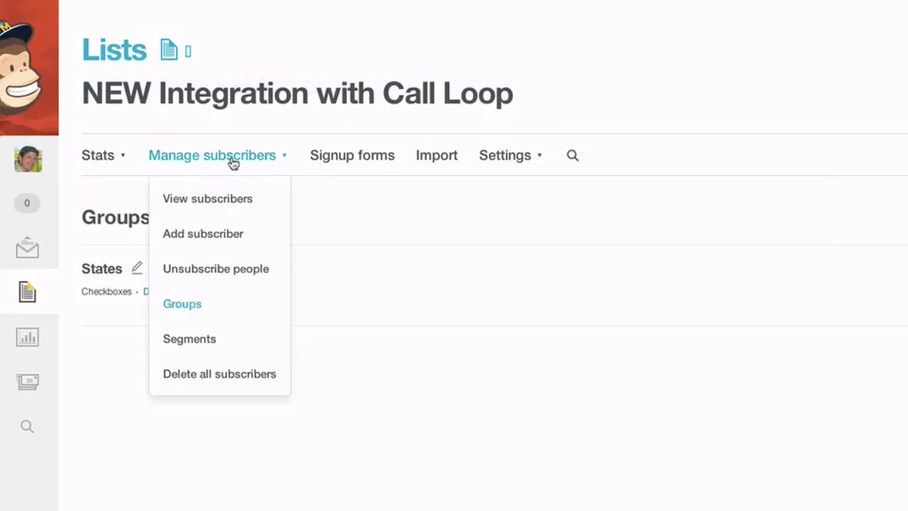
left_click(213, 234)
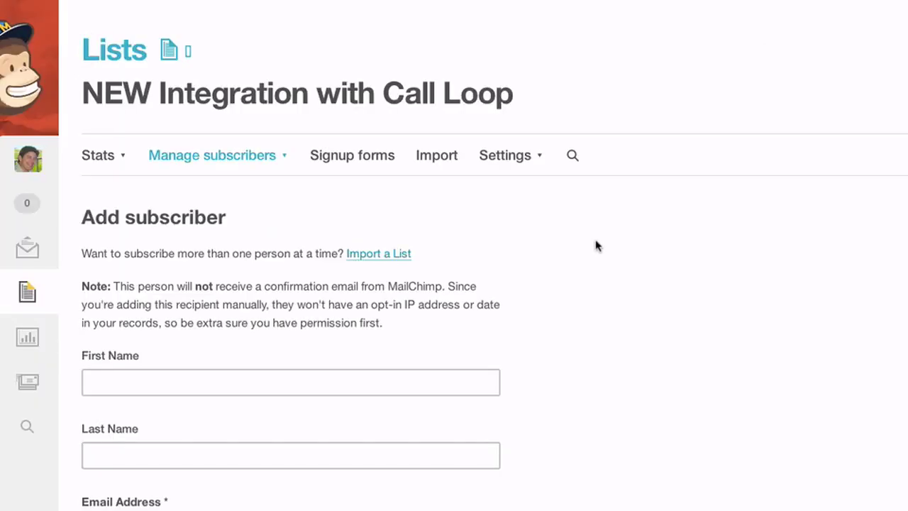
scroll(595, 245, "down", 3)
left_click(134, 222)
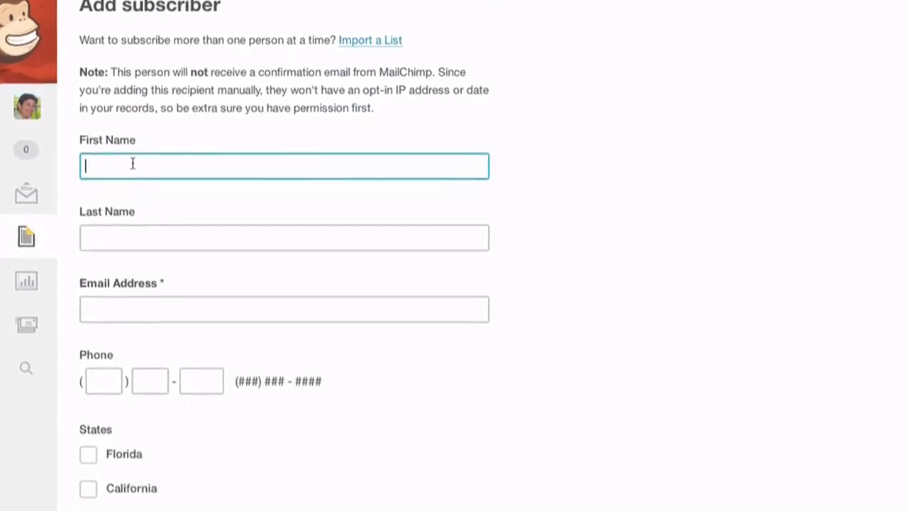
key("Tab")
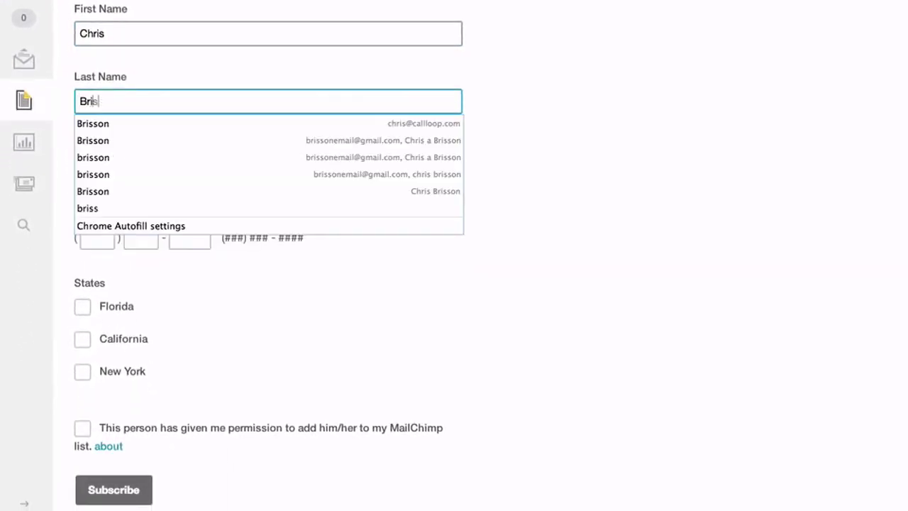
Enter the subscriber's email and phone, tick Florida and permission, and subscribe.
key("Tab")
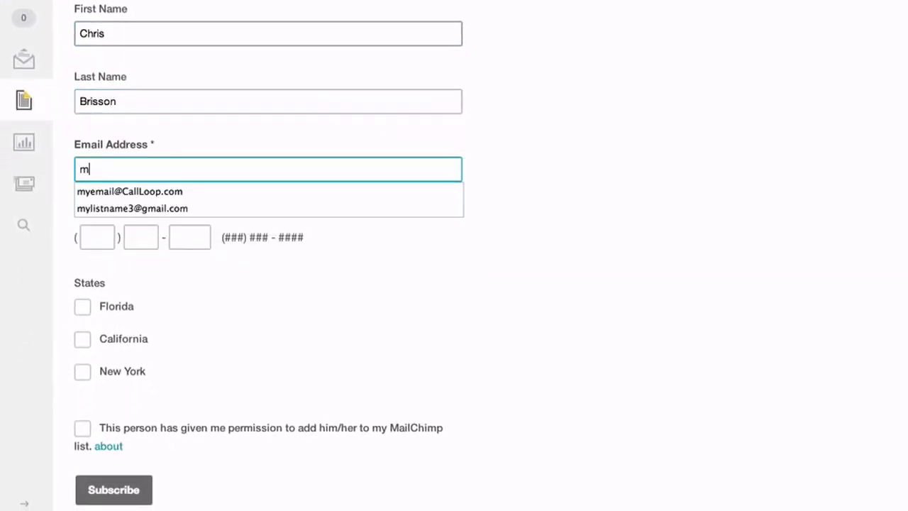
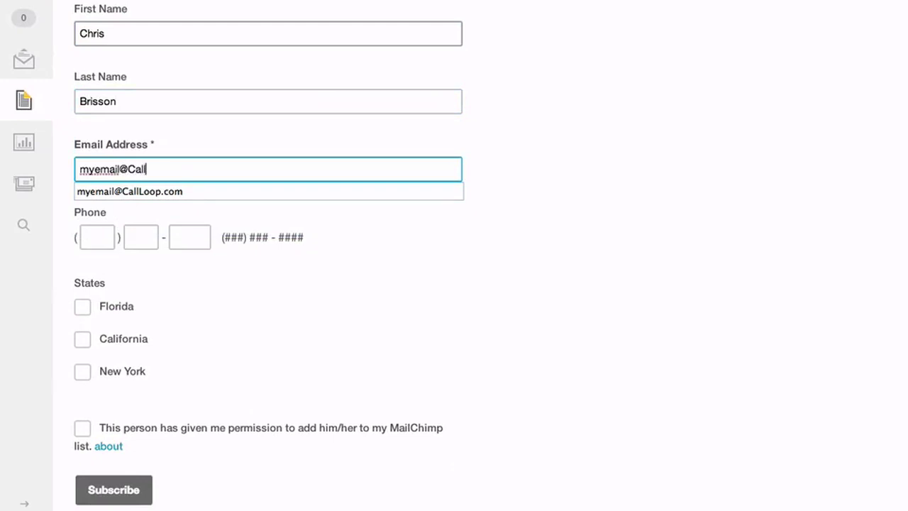
key("Tab")
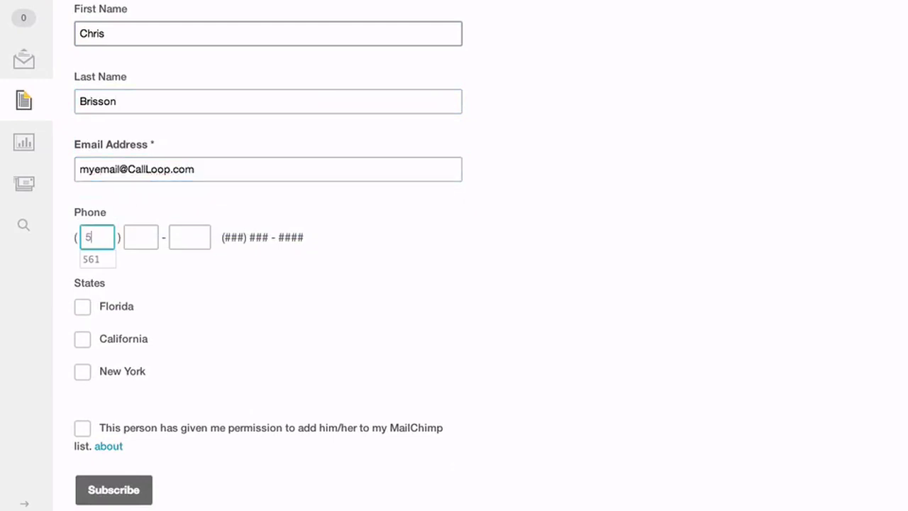
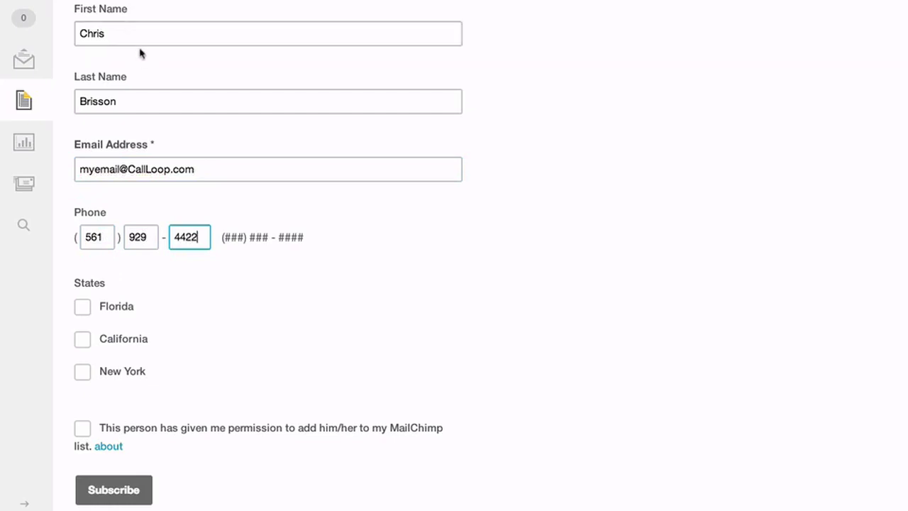
left_click(82, 307)
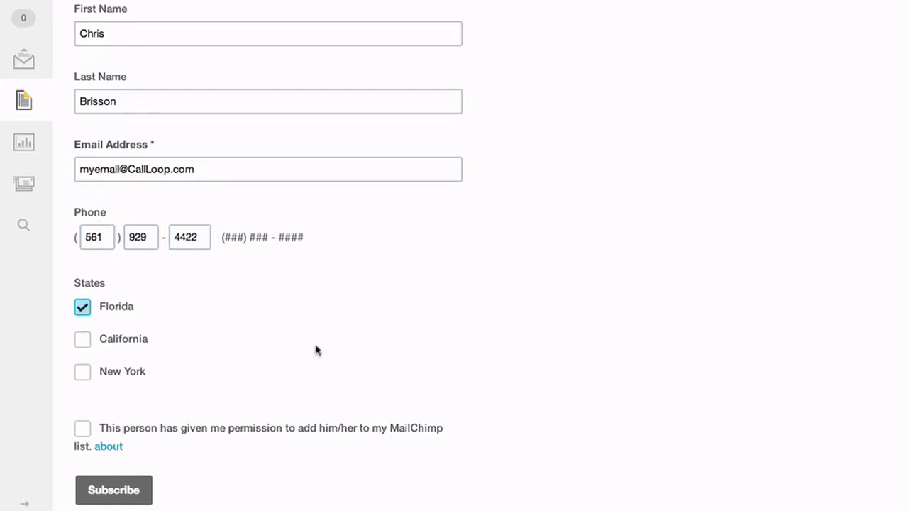
left_click(83, 429)
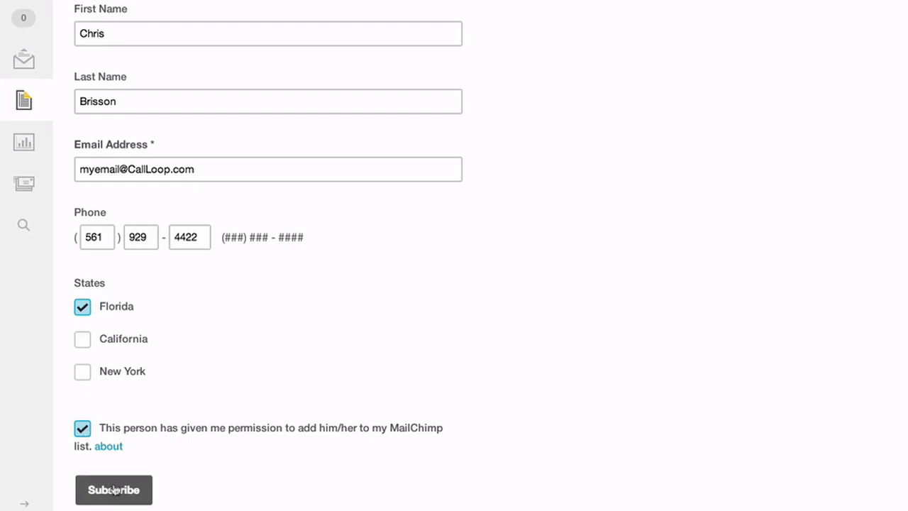
left_click(113, 489)
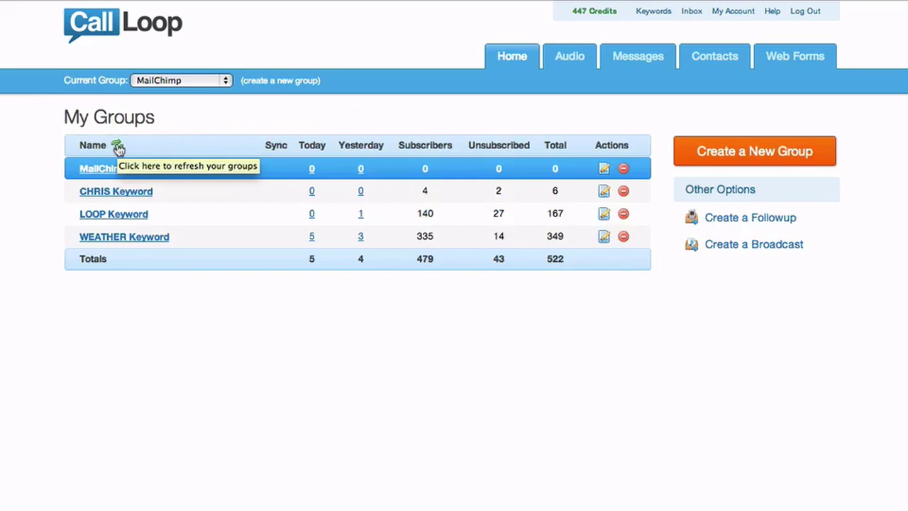
Refresh My Groups to sync the new subscriber, then view the MailChimp group's followups.
left_click(118, 146)
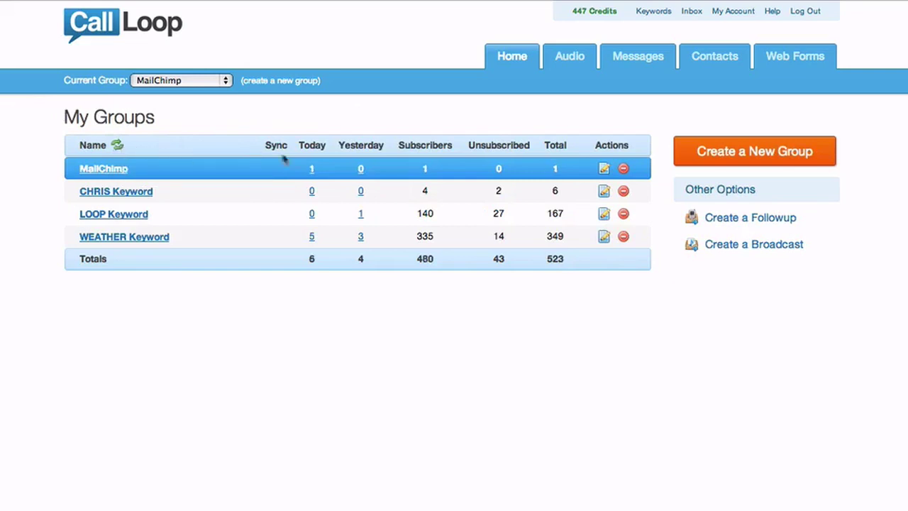
left_click(311, 170)
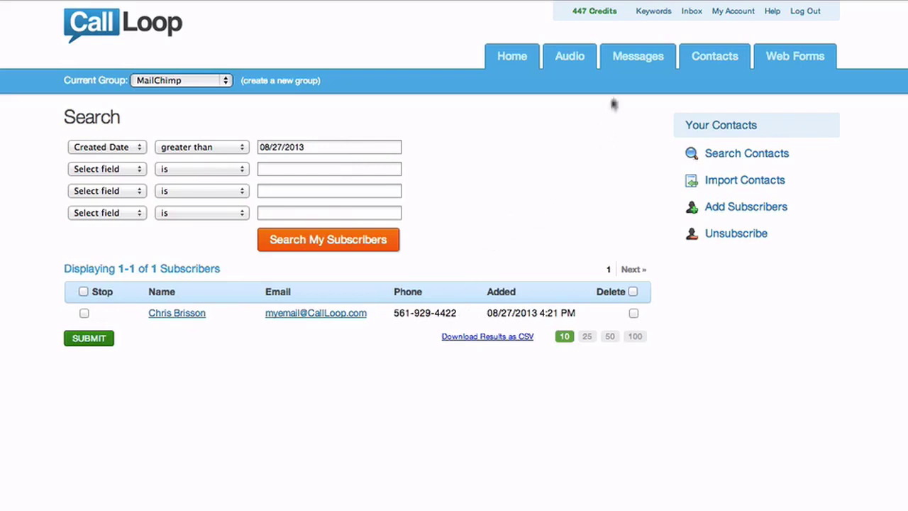
mouse_move(630, 62)
left_click(638, 109)
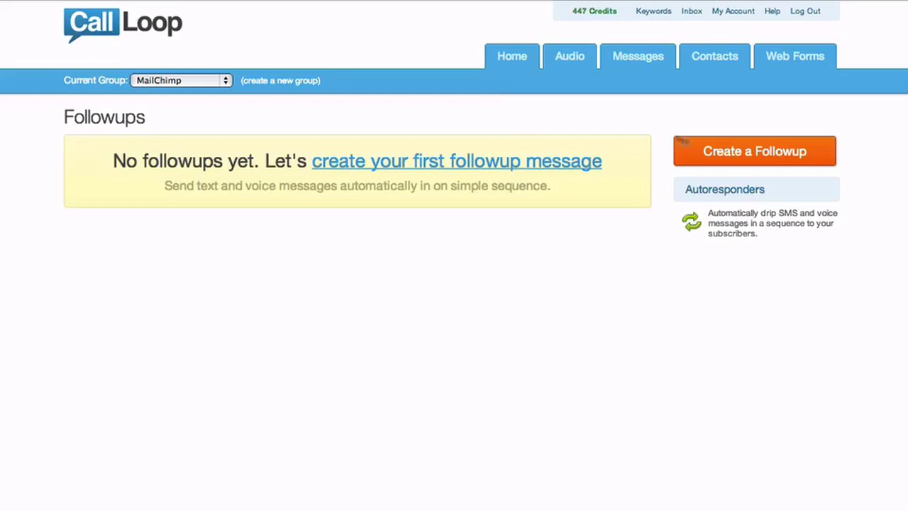
Create a followup named Welcome set to send immediately.
left_click(742, 150)
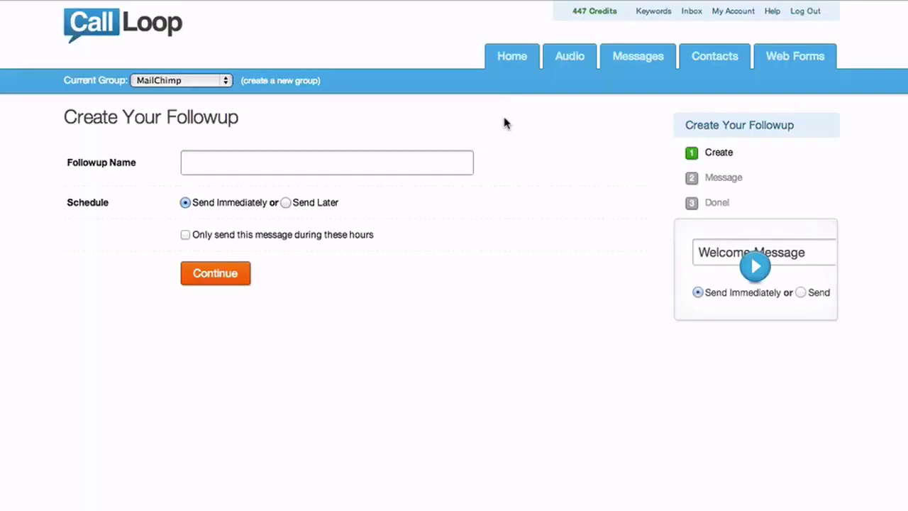
left_click(441, 162)
type("Welcome")
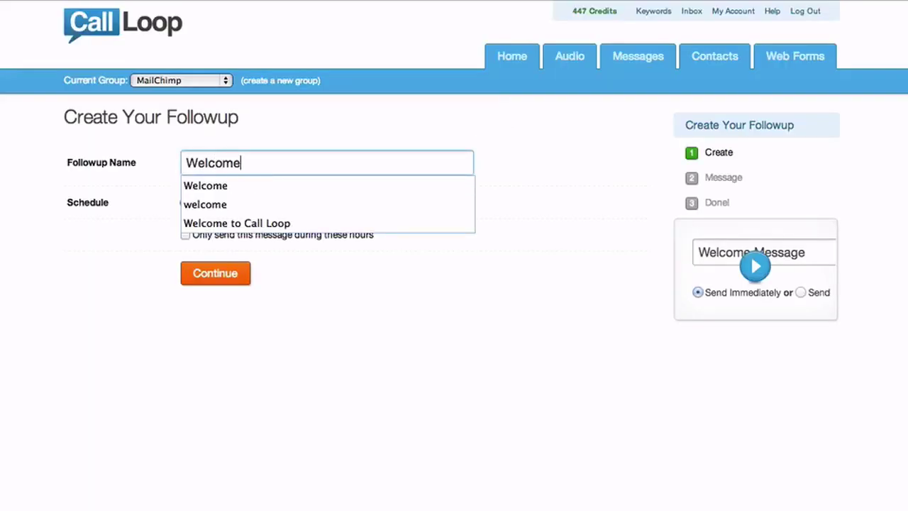
left_click(426, 309)
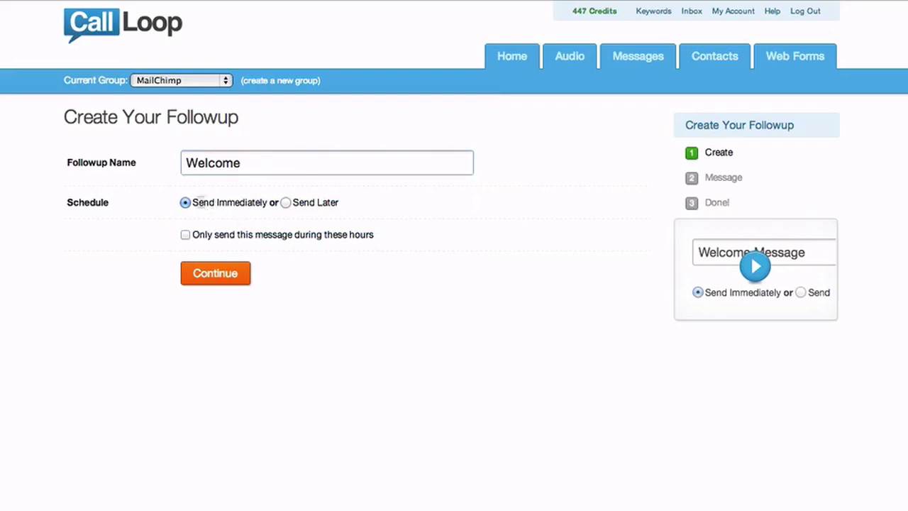
left_click(287, 204)
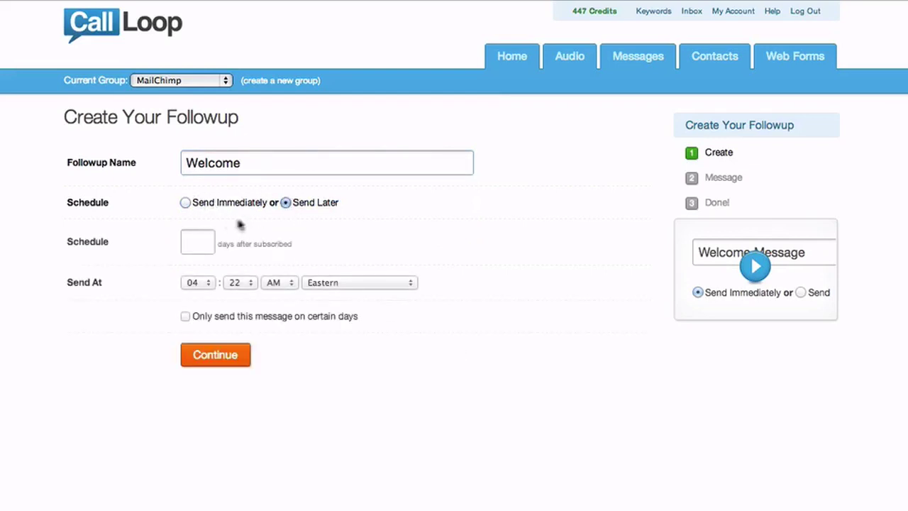
left_click(185, 204)
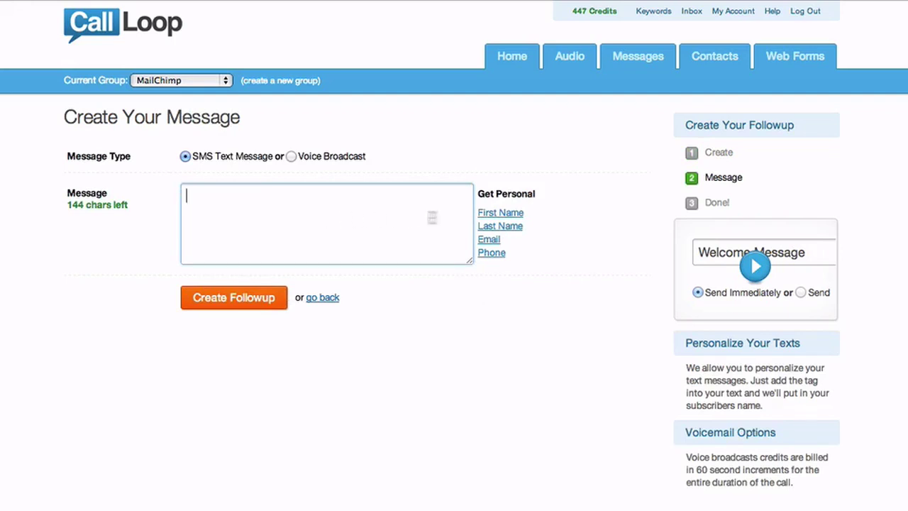
Write the SMS text "[FNAME], thanks for subscribing!" using the first name tag.
left_click(510, 214)
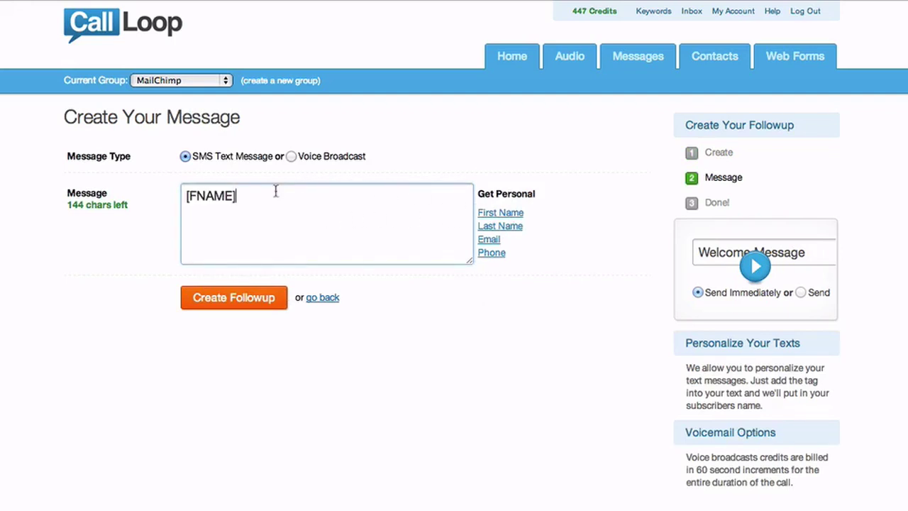
type(",t")
type("thanks for sus")
key("BackSpace")
type("bscri")
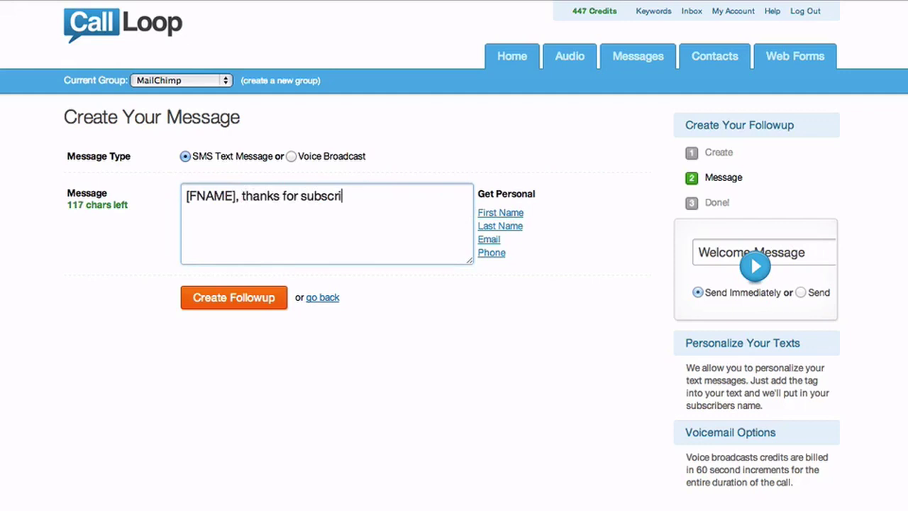
type("bing!")
Save the Welcome SMS followup set to send immediately and switch its status on.
left_click(213, 298)
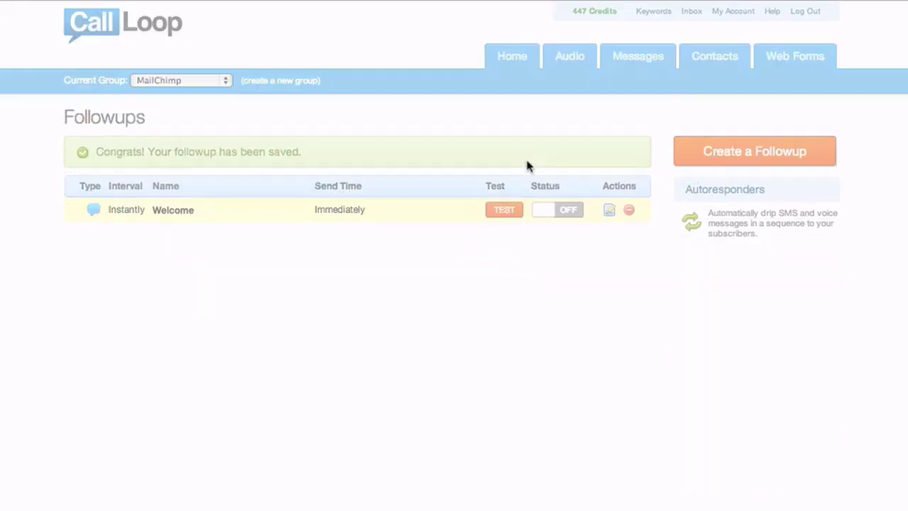
left_click(566, 213)
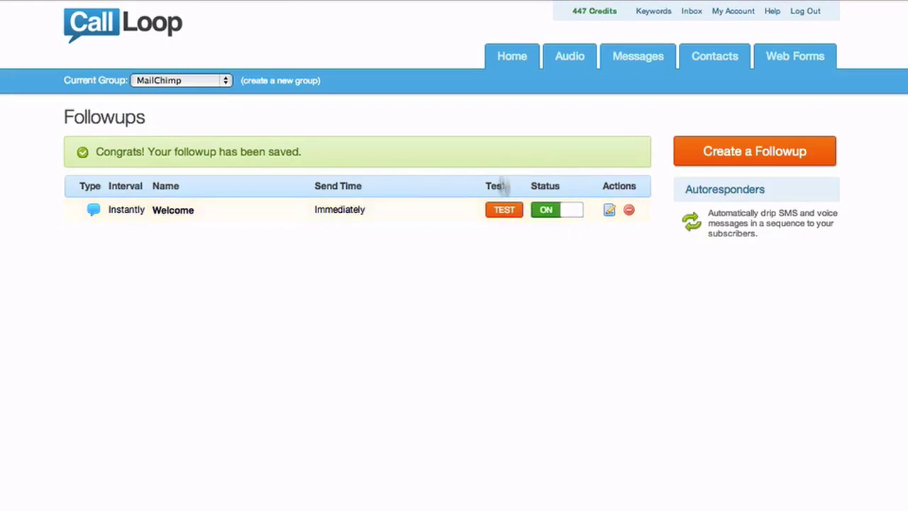